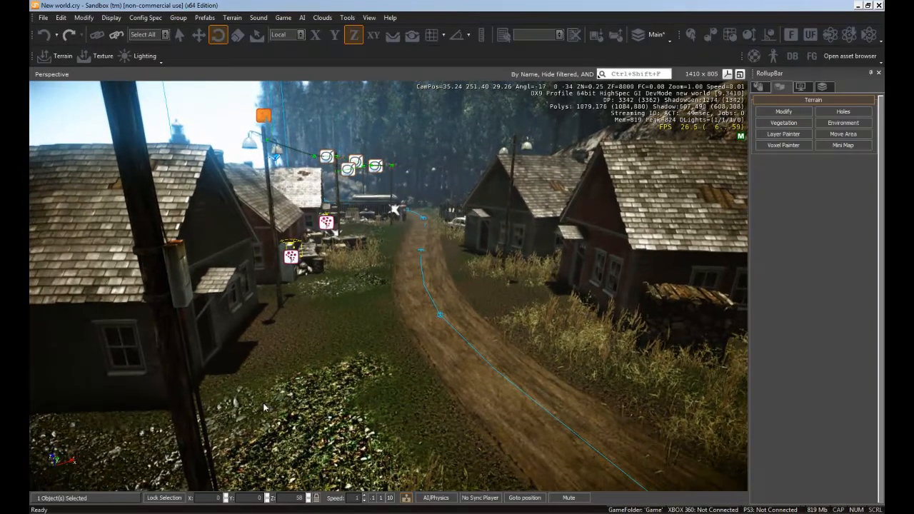
Examine the village scene and the untextured island terrain, closing in on the shoreline area
right_click_drag(394, 386, 485, 309)
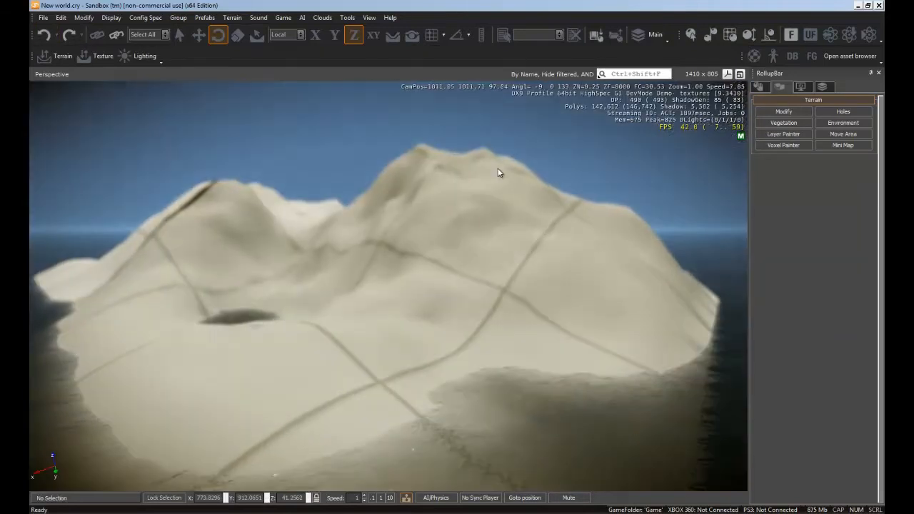
key("w")
right_click_drag(498, 169, 495, 167)
key("d")
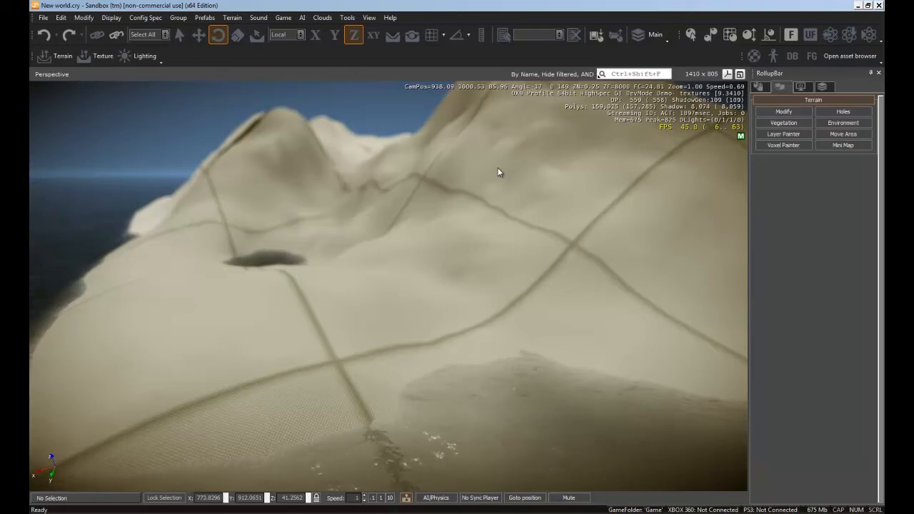
right_click_drag(268, 278, 268, 278)
key("d")
key("w")
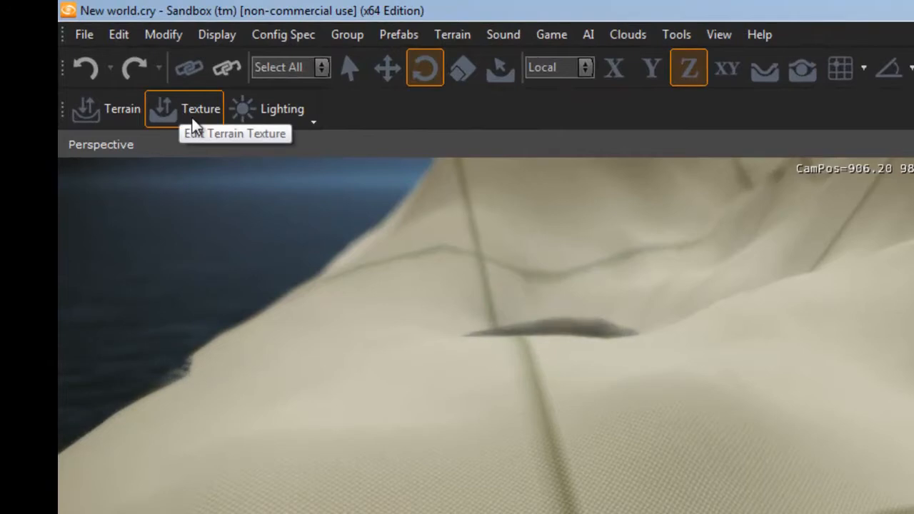
Assign the grass_5 material from the materials/terrain folder to the Default terrain texture layer
left_click(192, 118)
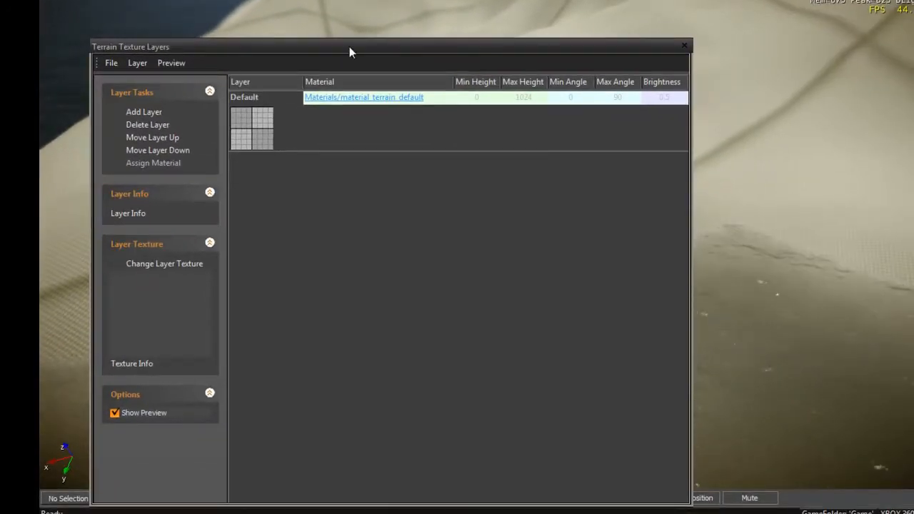
left_click(354, 97)
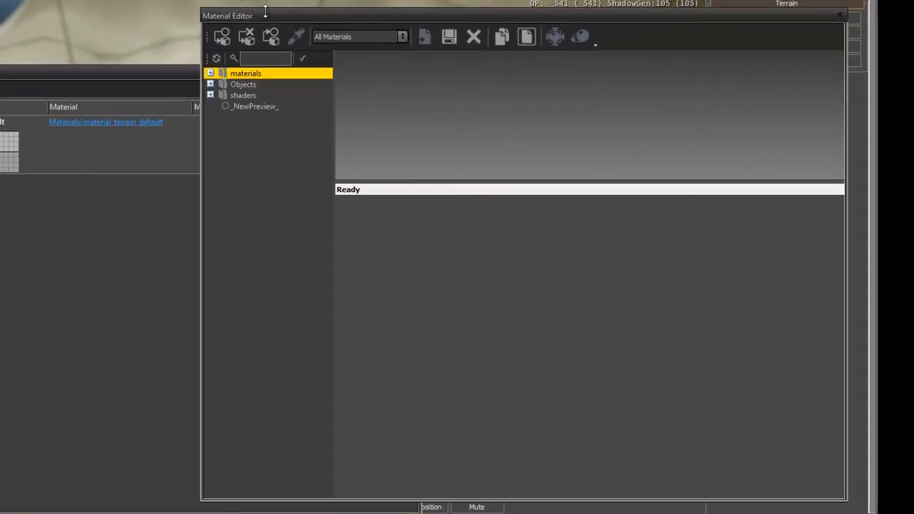
left_click(210, 74)
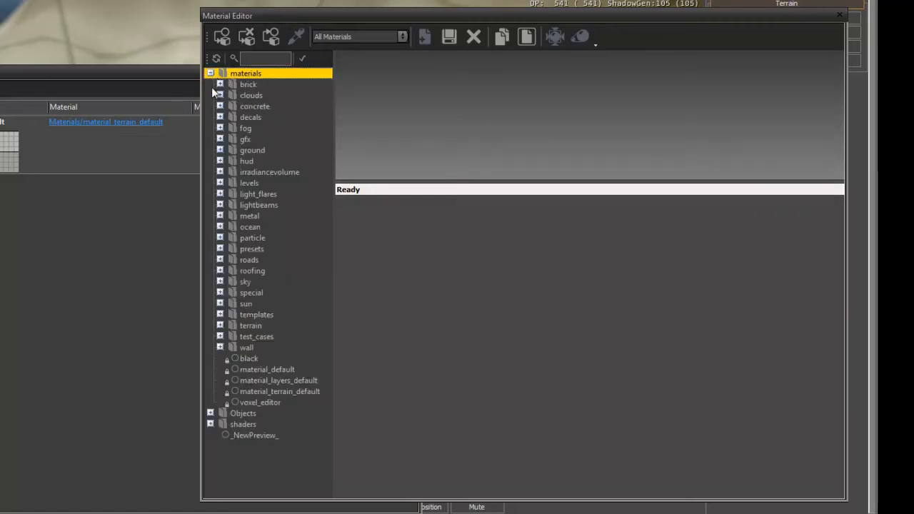
left_click(220, 326)
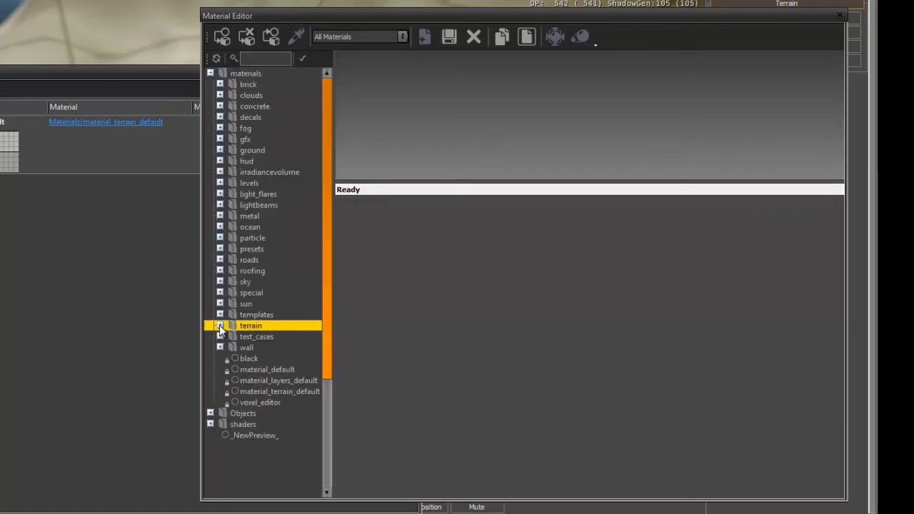
left_click(243, 371)
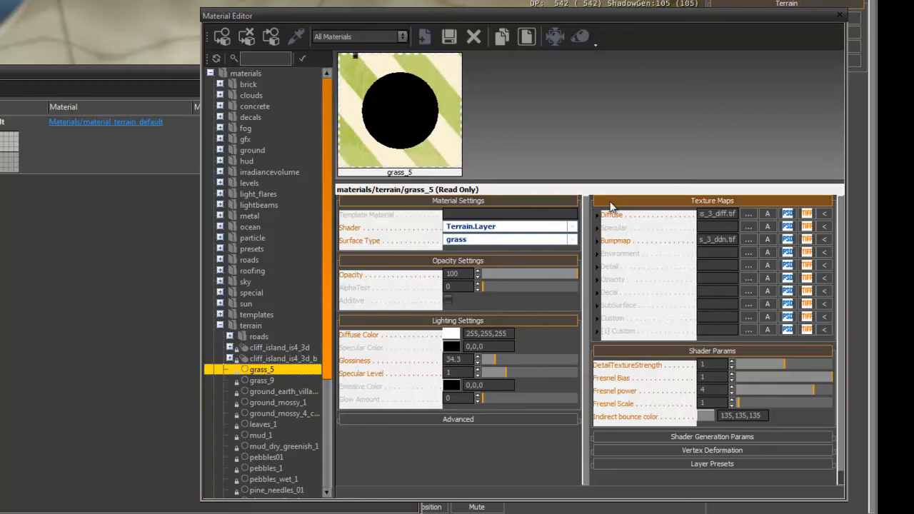
mouse_move(615, 219)
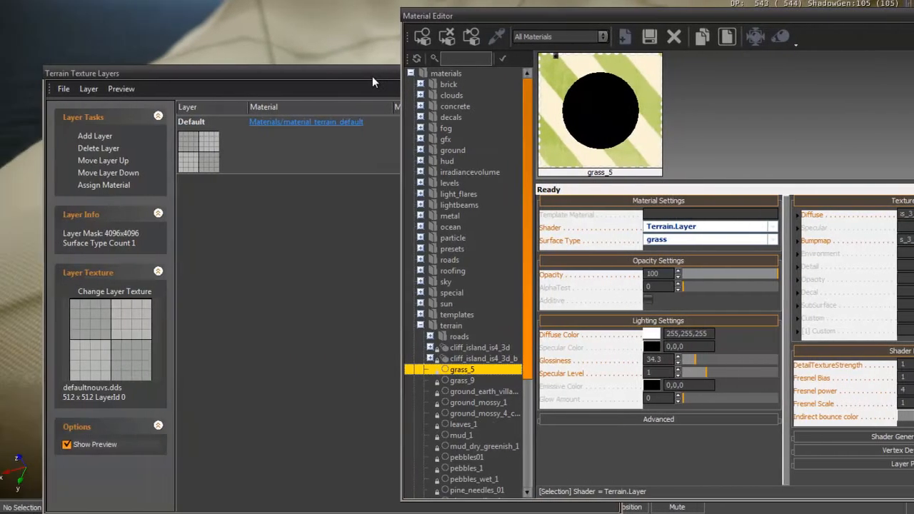
left_click(372, 82)
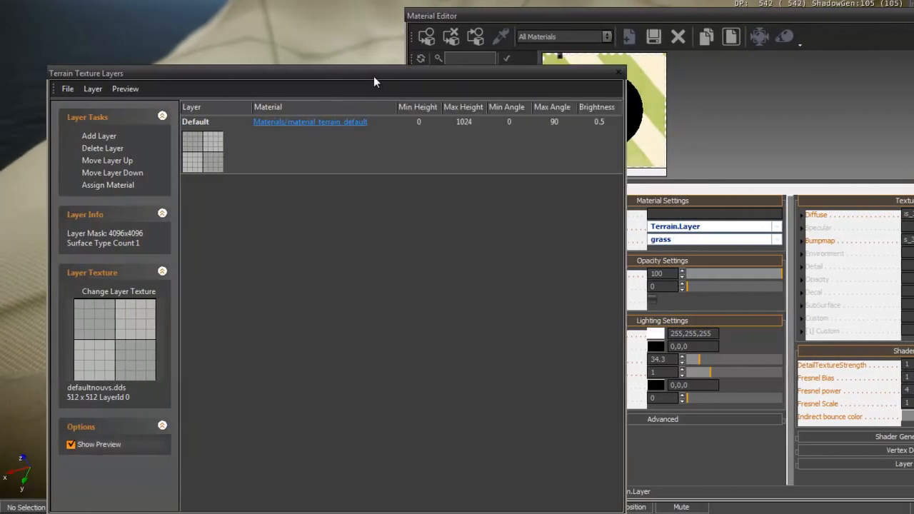
left_click(107, 185)
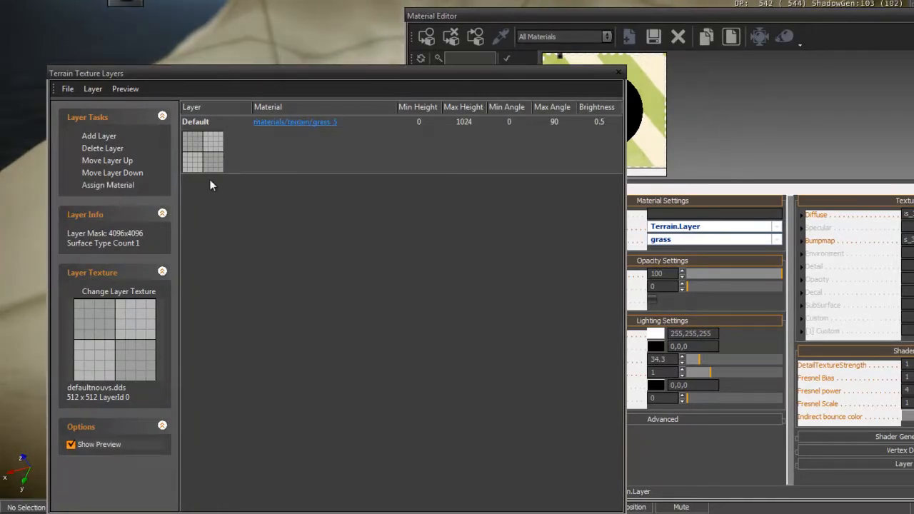
Change the Default layer's texture to grey.dds from the defaults folder, and close the texture layer and material windows
left_click(136, 292)
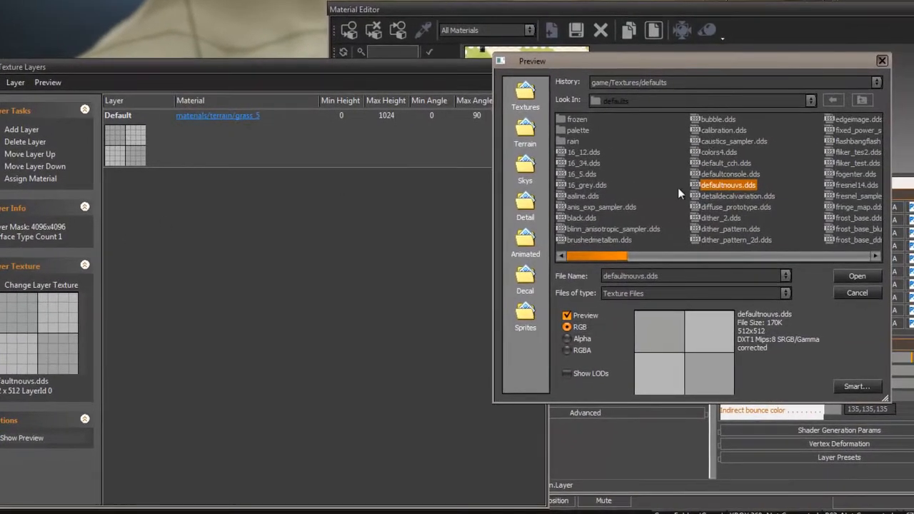
left_click(879, 253)
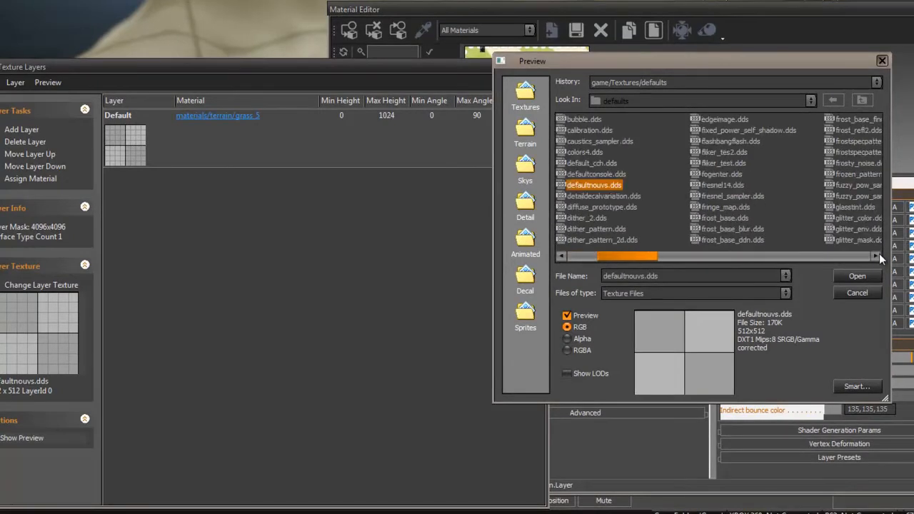
left_click(879, 253)
left_click(879, 254)
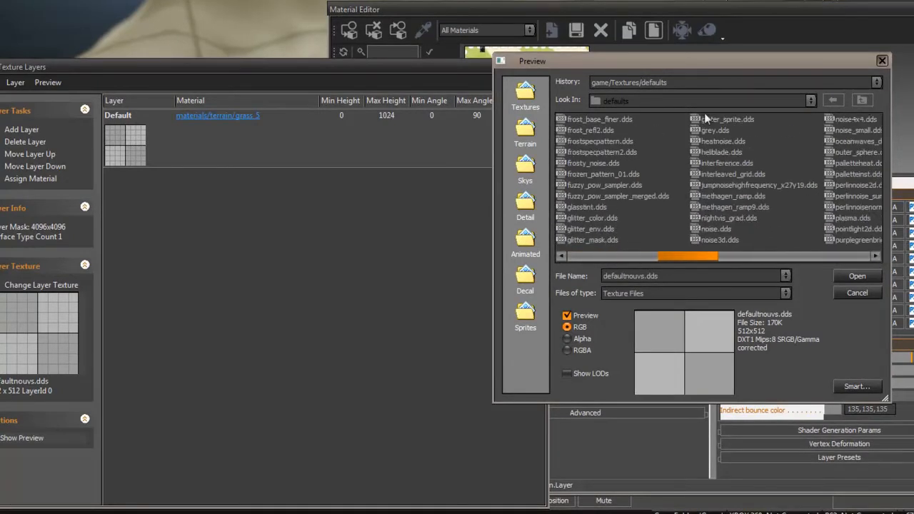
left_click(712, 131)
left_click(838, 279)
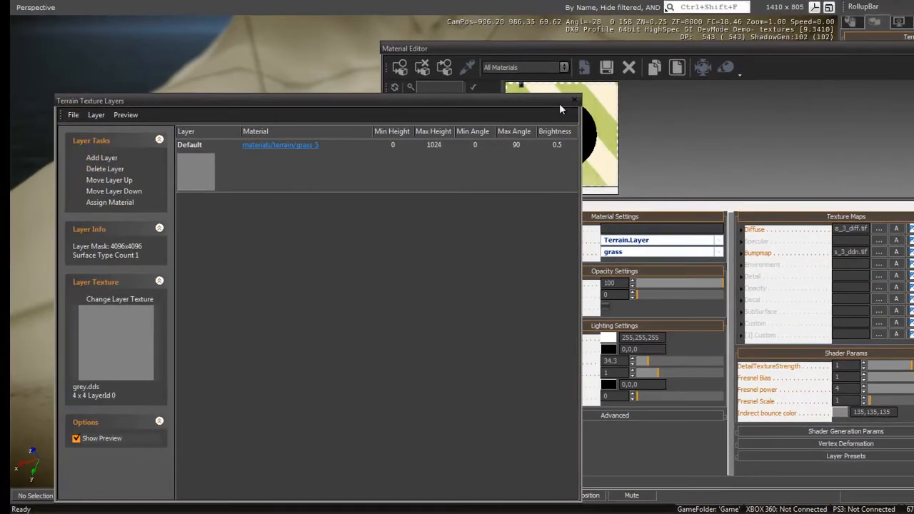
left_click(573, 101)
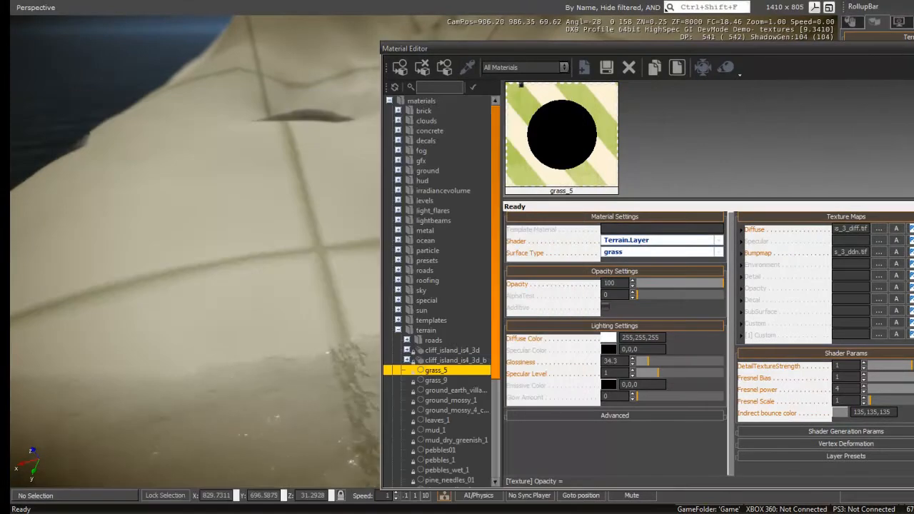
key("m")
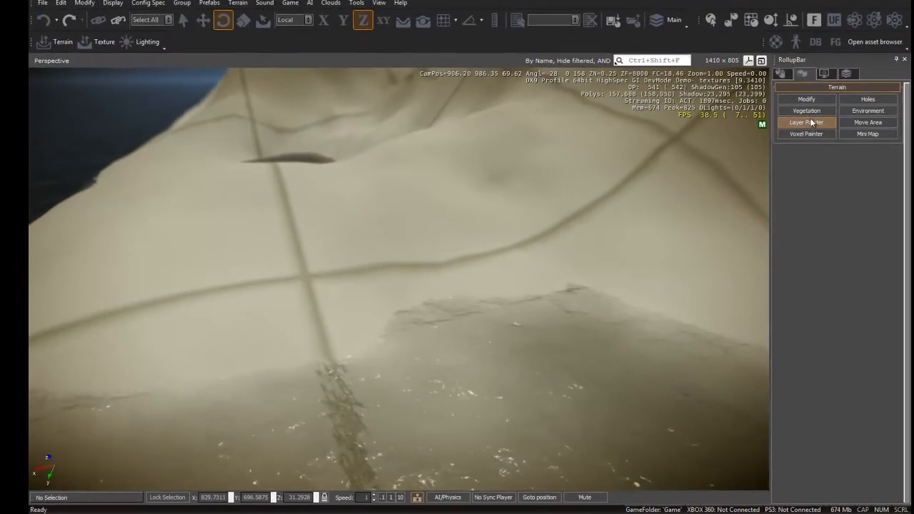
left_click(879, 78)
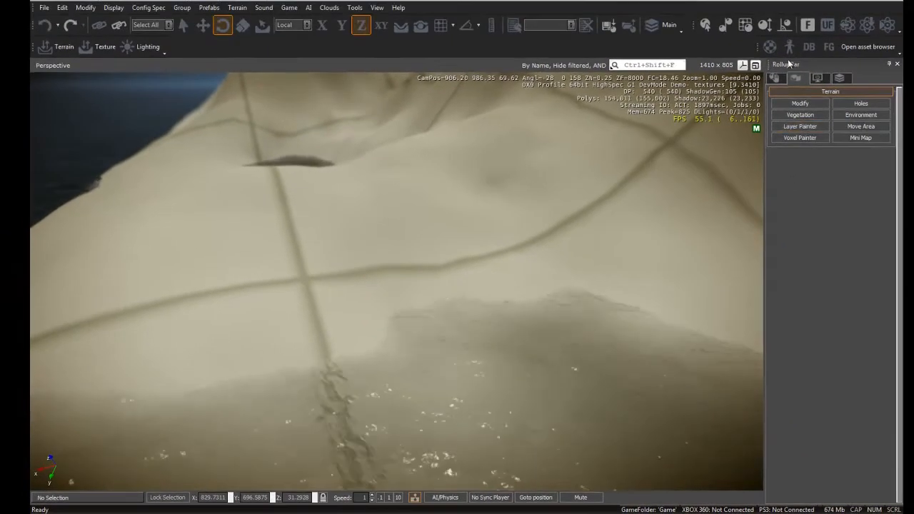
Start the Layer Painter and set the Default layer's colour to dark green with RGB 46, 64, 45
left_click(801, 126)
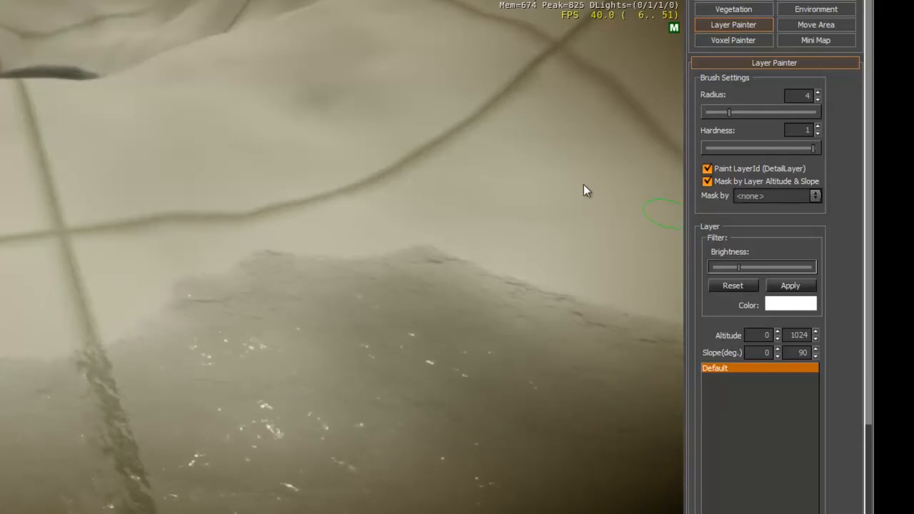
mouse_move(262, 151)
right_mouse_down()
mouse_move(259, 131)
mouse_move(262, 151)
mouse_move(247, 155)
mouse_move(303, 170)
mouse_move(307, 158)
mouse_move(339, 152)
right_mouse_up()
key("w")
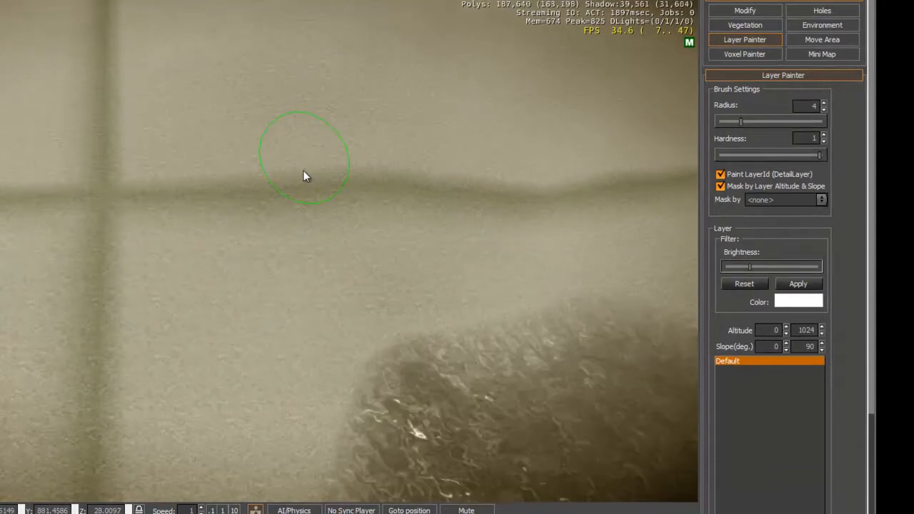
key("s")
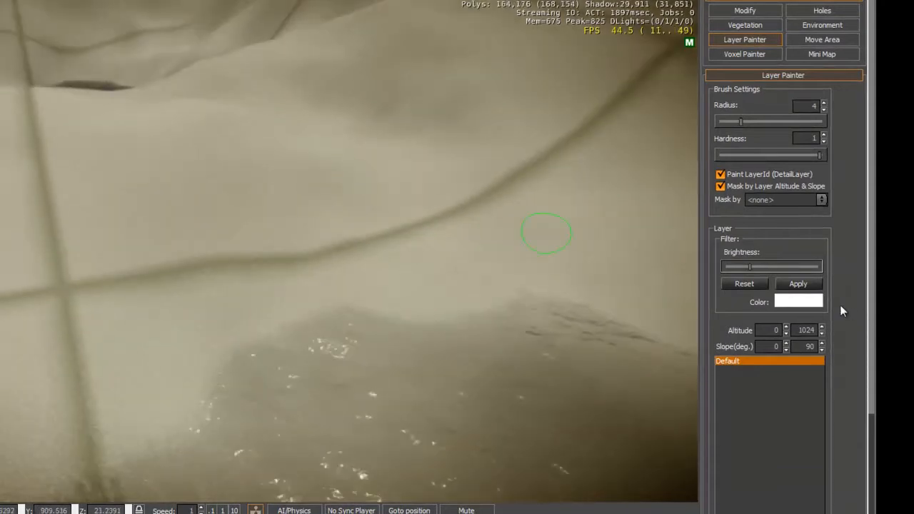
left_click(819, 303)
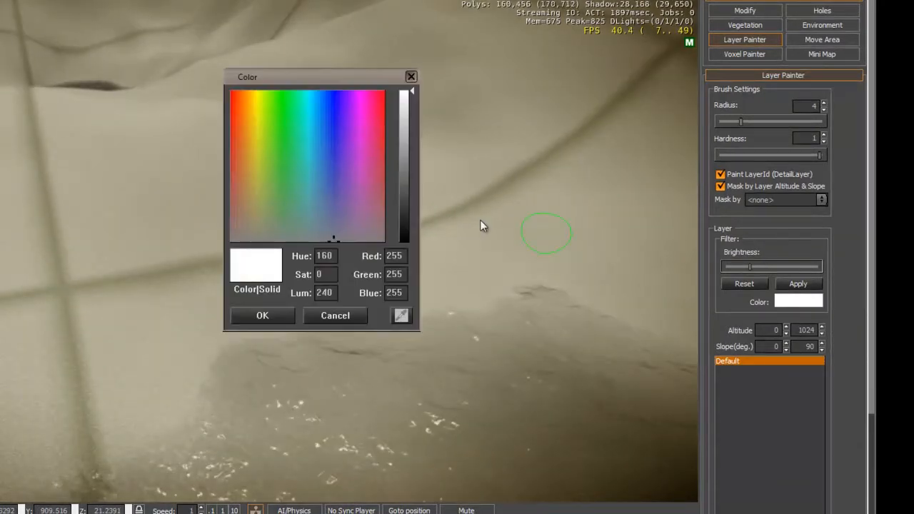
left_click_drag(284, 208, 281, 217)
left_click_drag(412, 136, 413, 211)
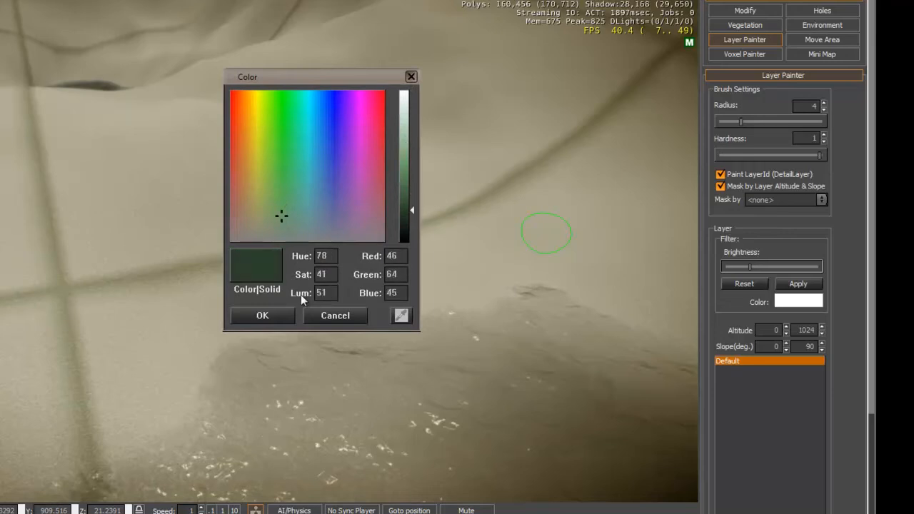
left_click(281, 315)
Paint a patch of the Default layer on the ground near the shoreline and inspect it up close
mouse_move(210, 262)
left_mouse_down()
mouse_move(180, 310)
mouse_move(236, 257)
mouse_move(190, 271)
mouse_move(229, 302)
mouse_move(297, 283)
mouse_move(247, 302)
mouse_move(243, 291)
left_mouse_up()
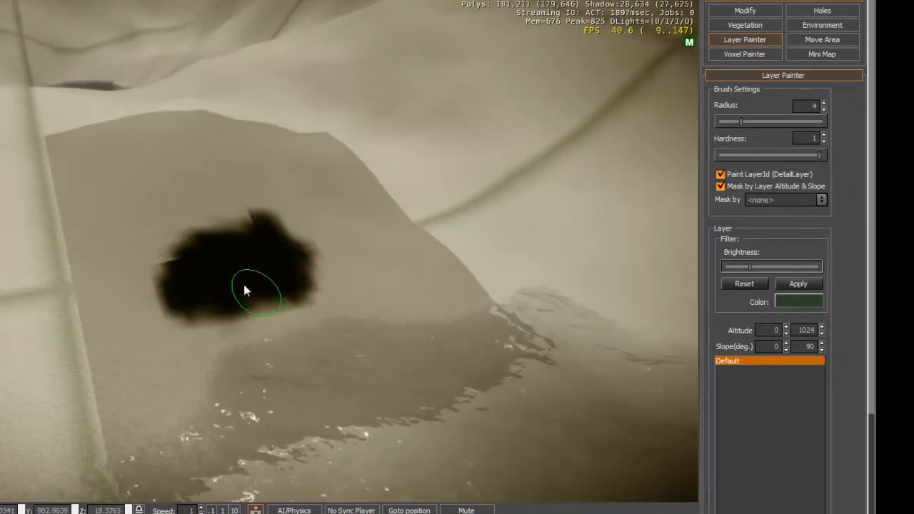
scroll(243, 292, "up", 10)
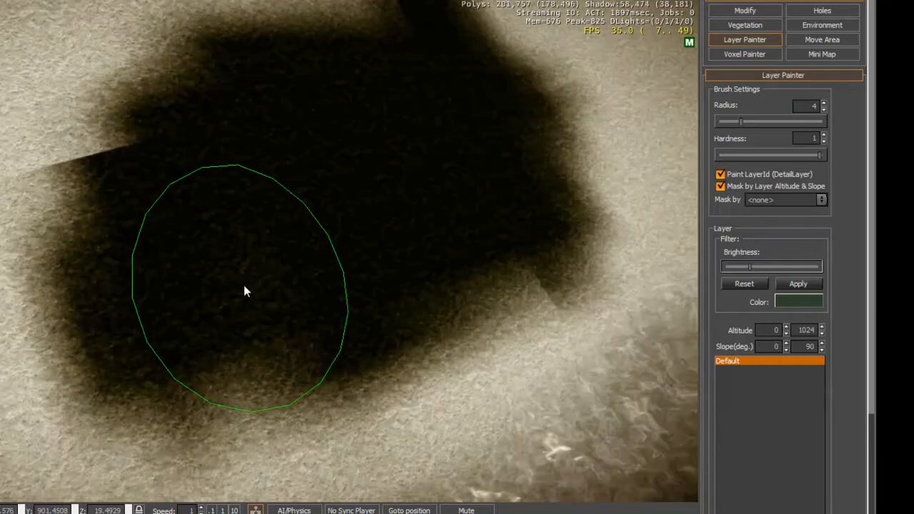
key("s")
key("d")
key("w")
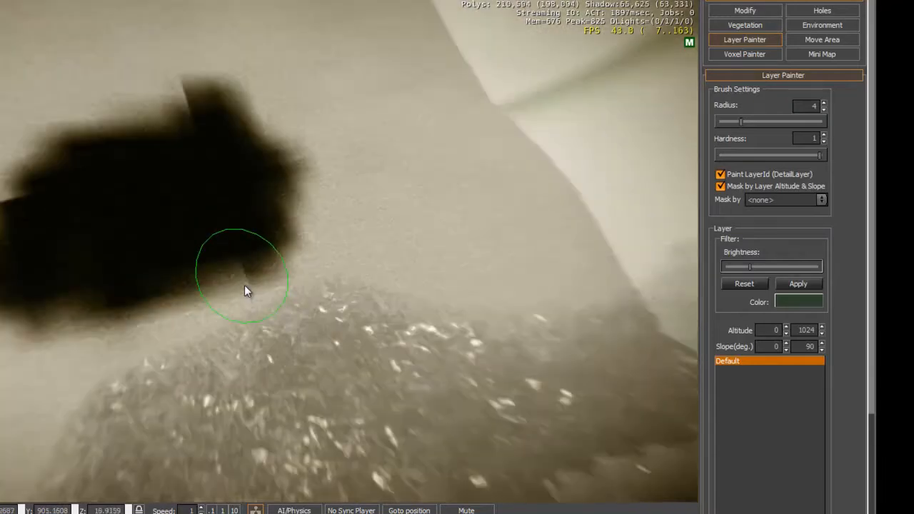
Adjust the layer colour to RGB 47, 70, 49 and paint small spots beside the dark patch
left_click(798, 302)
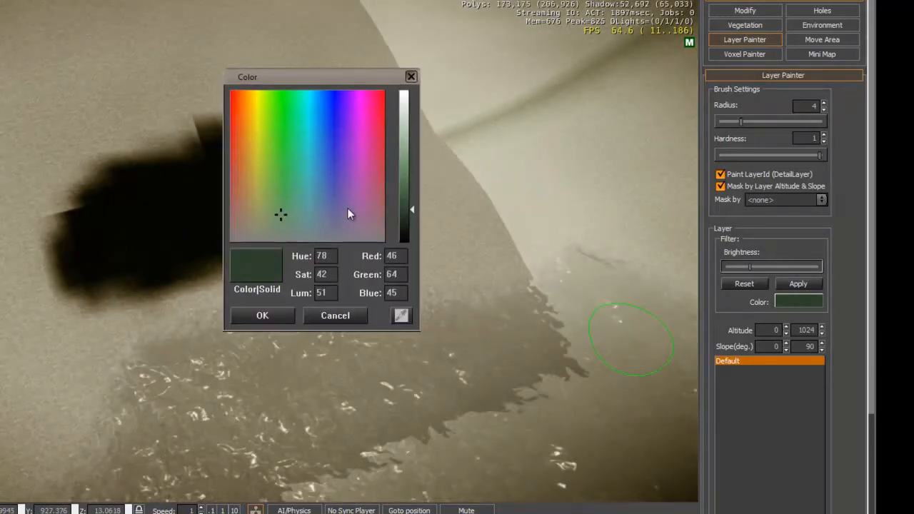
left_click_drag(421, 208, 409, 208)
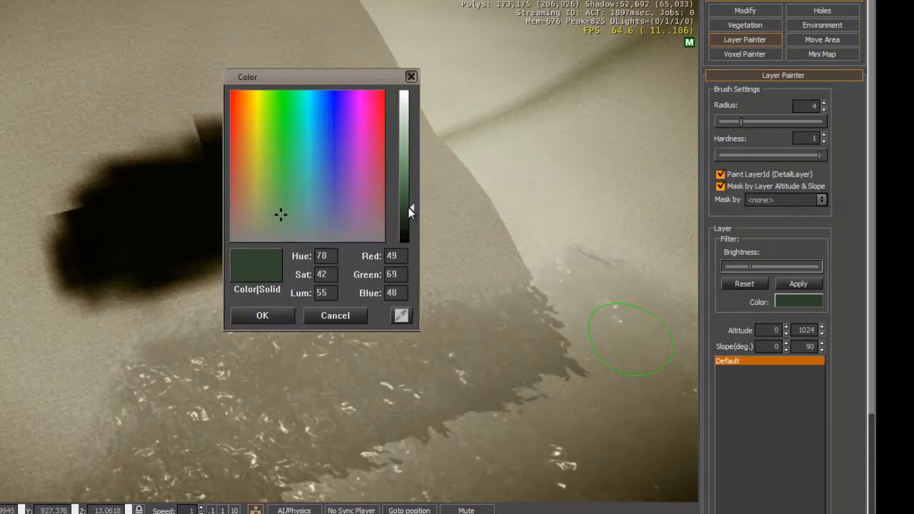
left_click(262, 315)
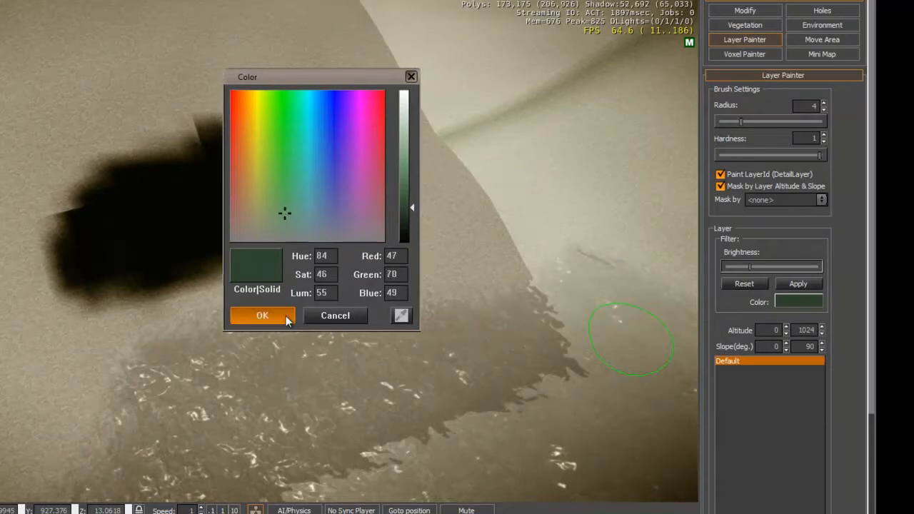
left_click(353, 154)
left_click_drag(303, 189, 283, 191)
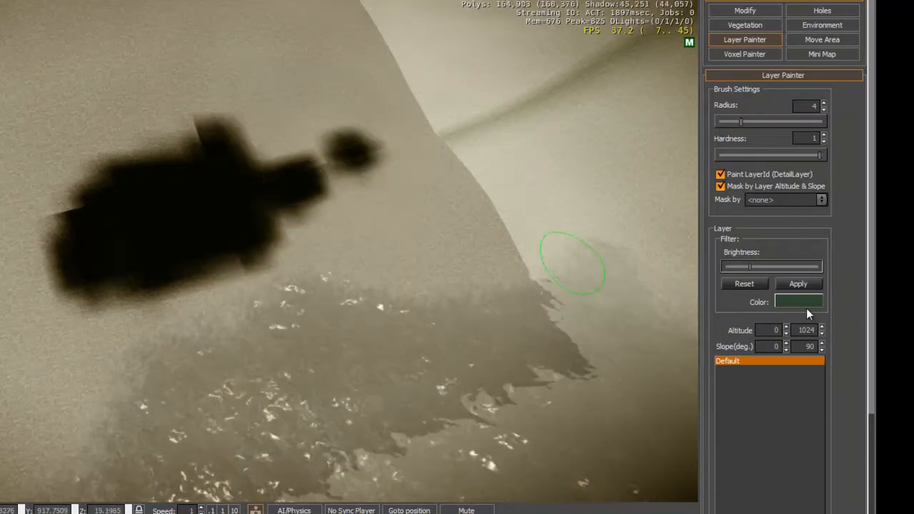
Set the Default layer's paint colour to a more saturated green with RGB 40, 77, 44
left_click(802, 302)
left_click(284, 210)
left_click(285, 201)
left_click(284, 194)
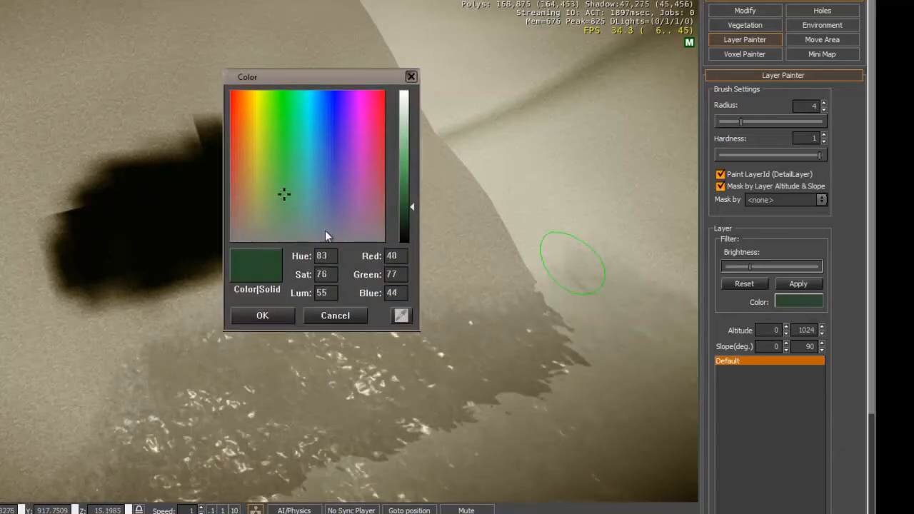
left_click(262, 316)
Extend and repaint the dark patch with the new green, checking the grass texture from near and far
mouse_move(40, 179)
left_mouse_down()
mouse_move(65, 274)
mouse_move(7, 222)
left_mouse_up()
key("w")
mouse_move(82, 245)
right_mouse_down()
mouse_move(78, 268)
mouse_move(123, 279)
right_mouse_up()
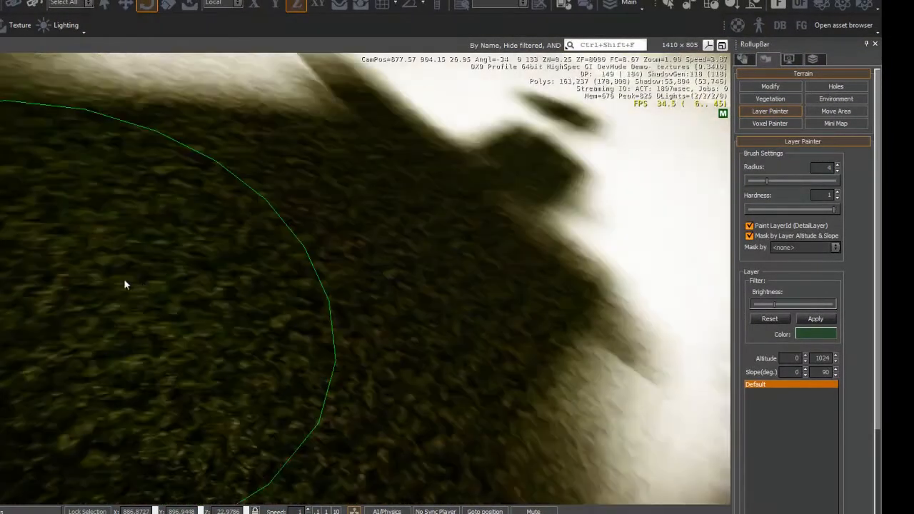
key("s")
key("d")
key("s")
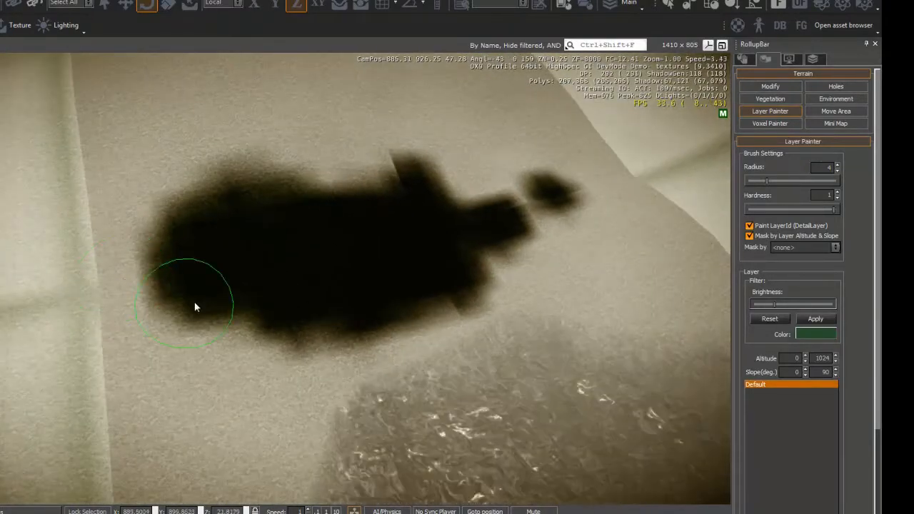
mouse_move(425, 254)
left_mouse_down()
mouse_move(506, 219)
mouse_move(532, 220)
mouse_move(442, 247)
mouse_move(311, 198)
mouse_move(308, 258)
left_mouse_up()
key("w")
right_click_drag(304, 259, 304, 259)
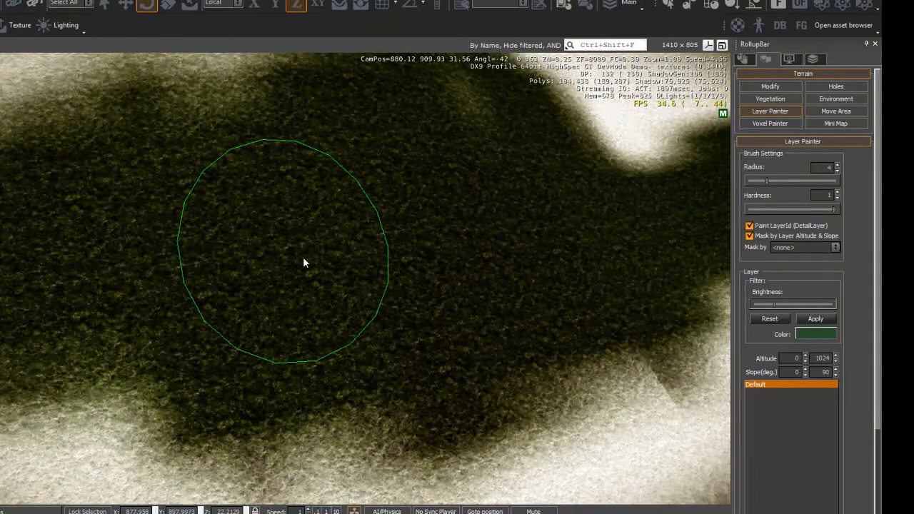
key("s")
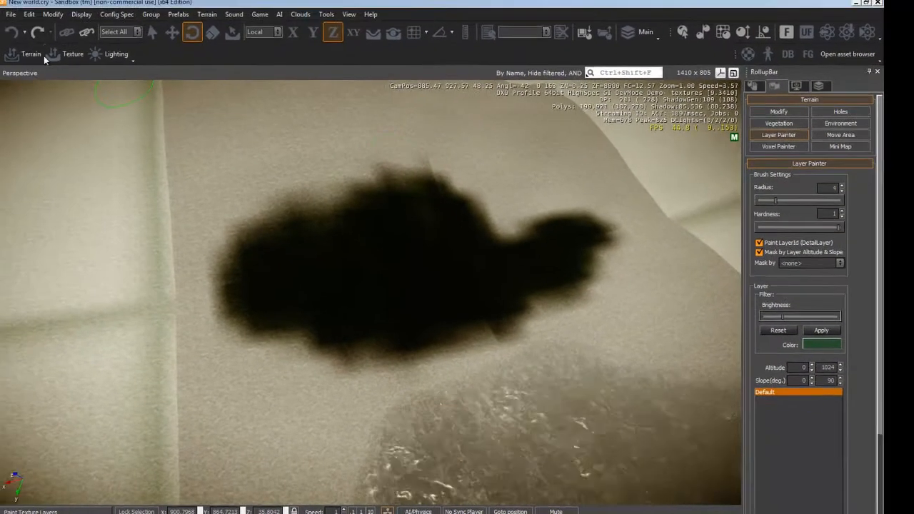
Open the terrain texture layers and add a new layer
left_click(18, 29)
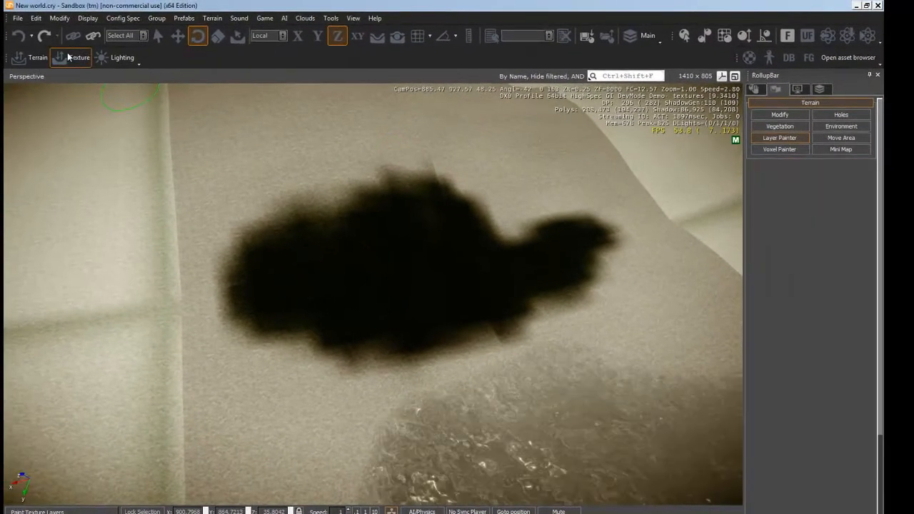
left_click(68, 56)
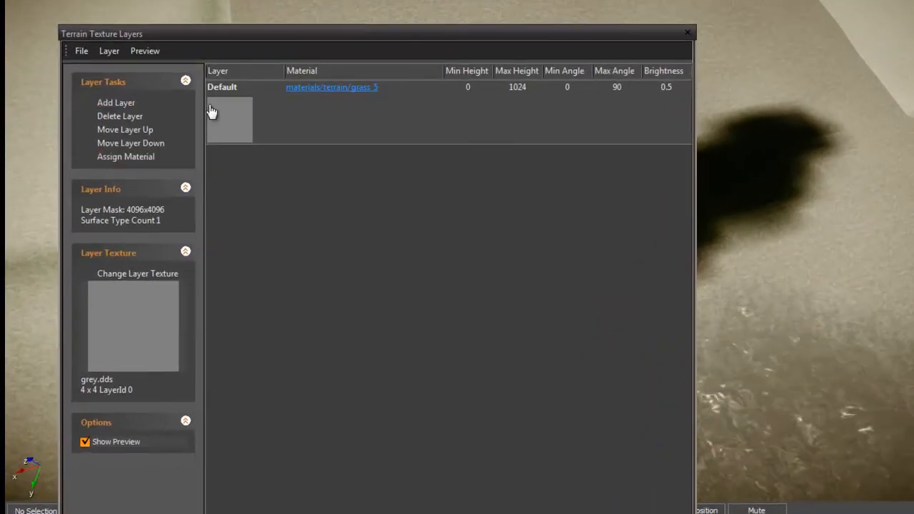
left_click(128, 103)
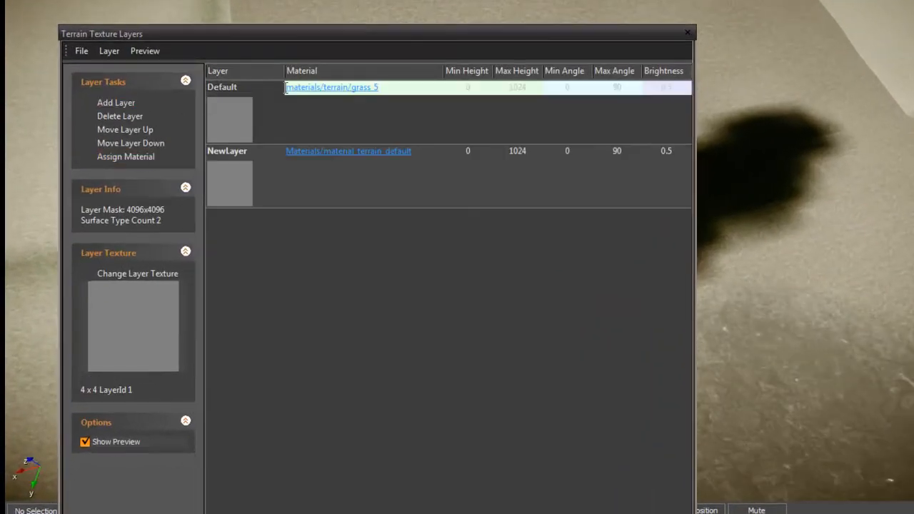
Rename the Default layer as Grass and the new layer as Cliff
left_click(303, 90)
double_click(243, 87)
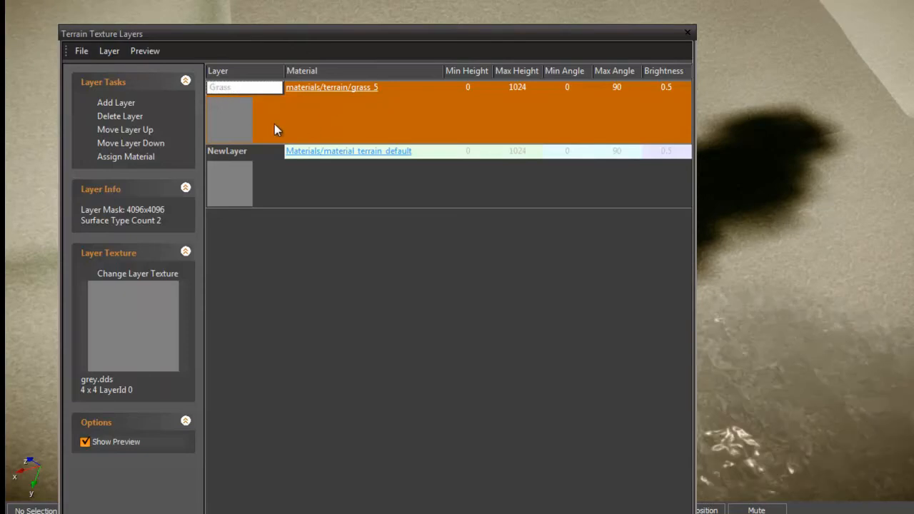
left_click(243, 154)
left_click(250, 152)
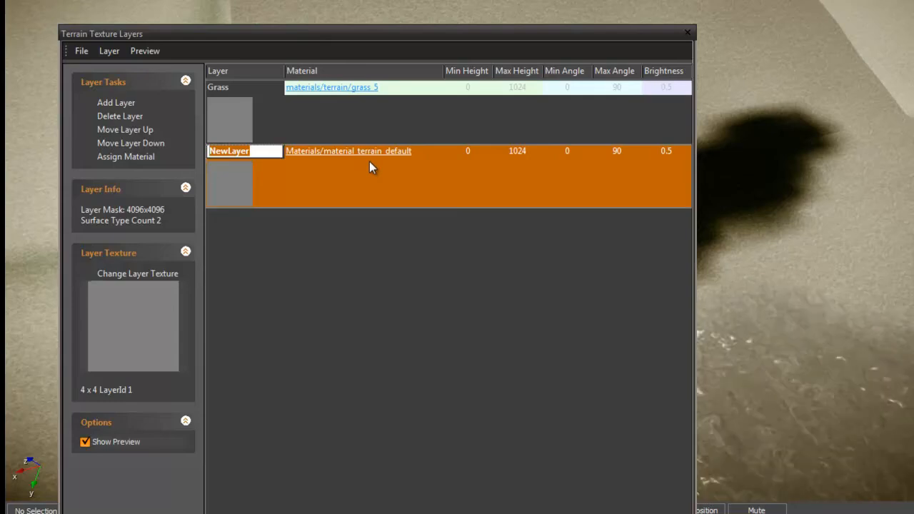
type("Cliff")
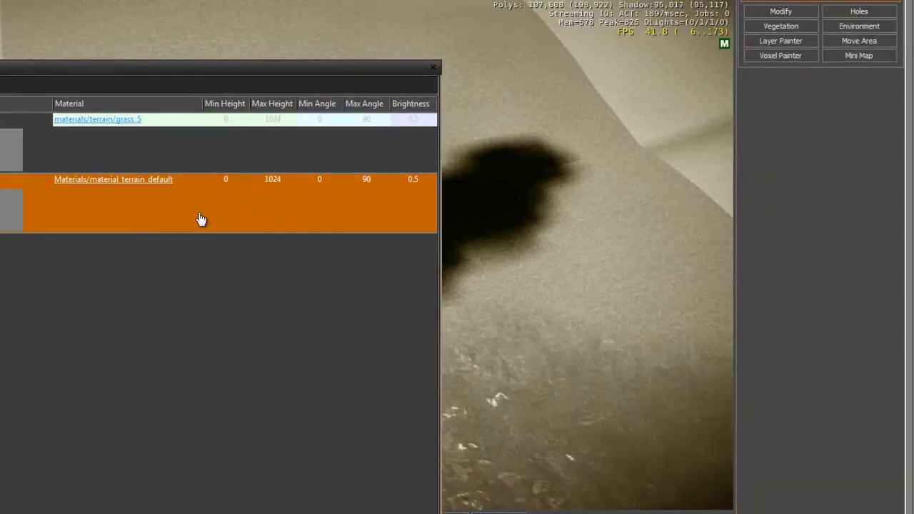
Assign the terrain material cliff_island_is4_3d_b to the Cliff layer
left_click(155, 181)
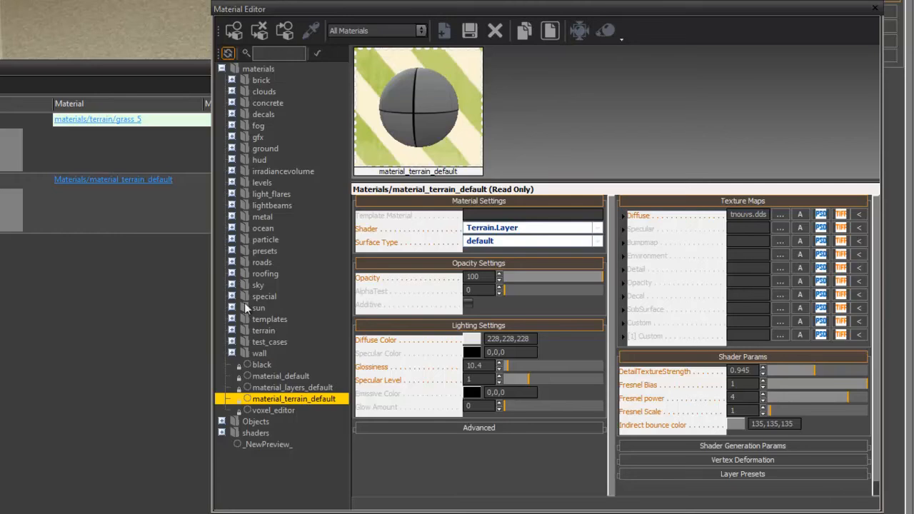
left_click(232, 331)
scroll(275, 355, "down", 1)
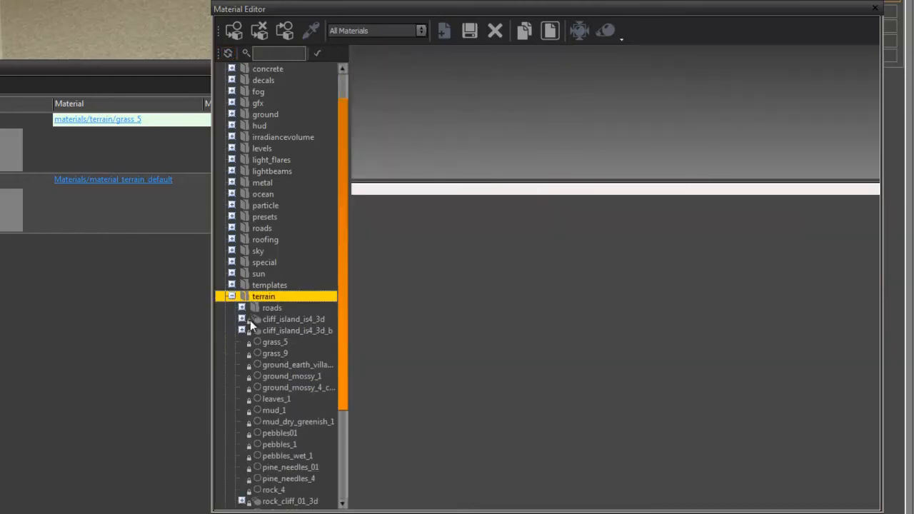
left_click(284, 331)
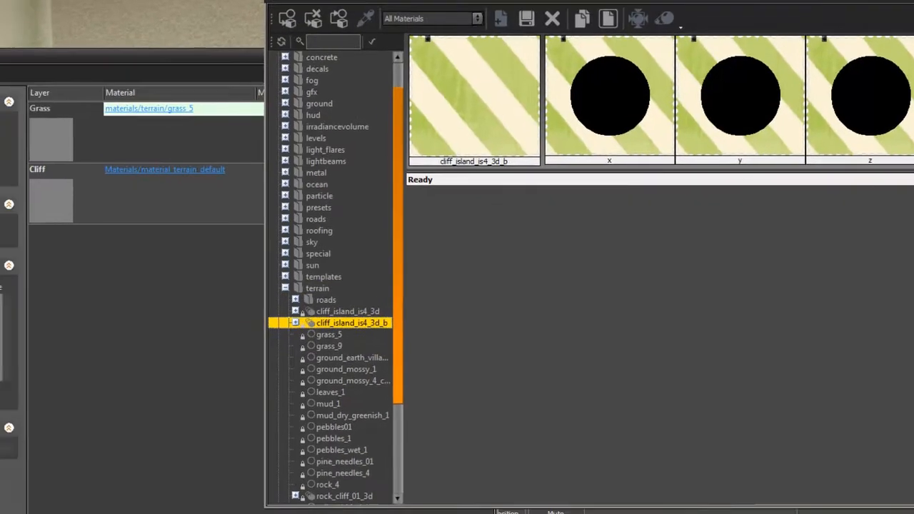
left_click(133, 143)
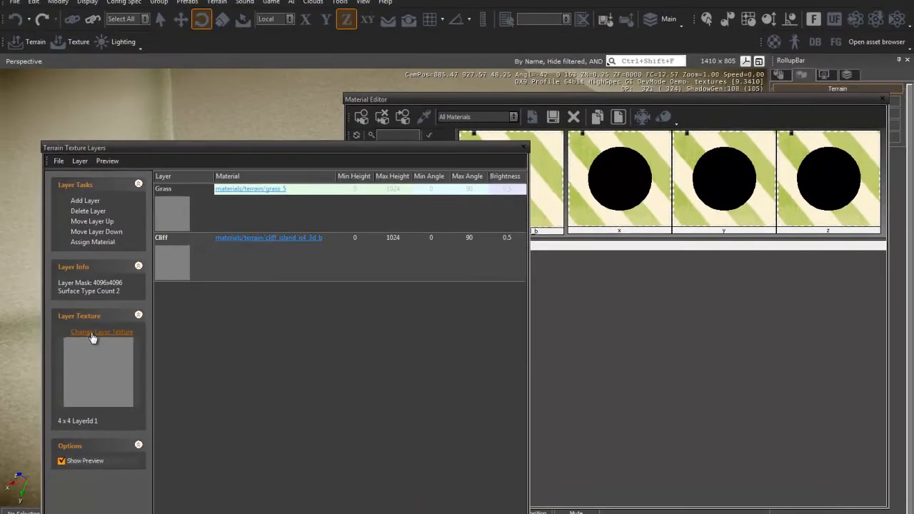
Set the Cliff layer's texture to grey.dds and close the material and texture layer windows
left_click(119, 259)
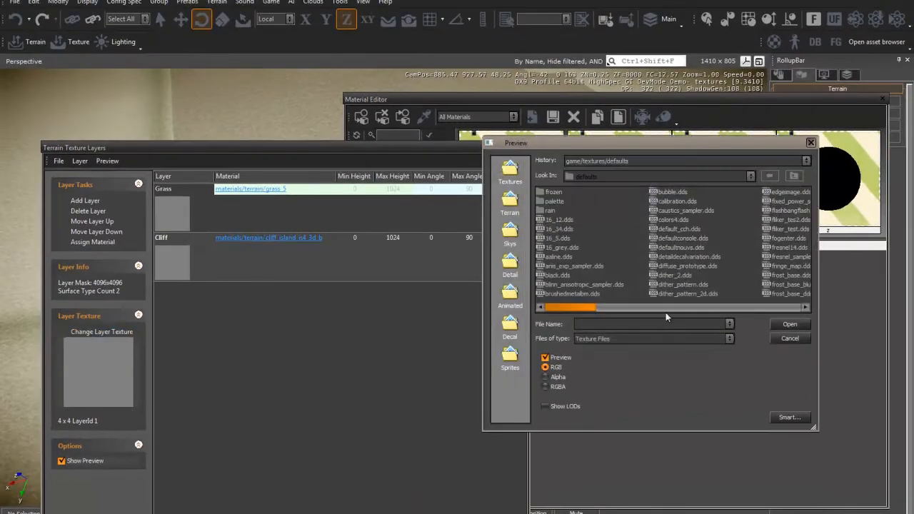
left_click(807, 309)
left_click(782, 201)
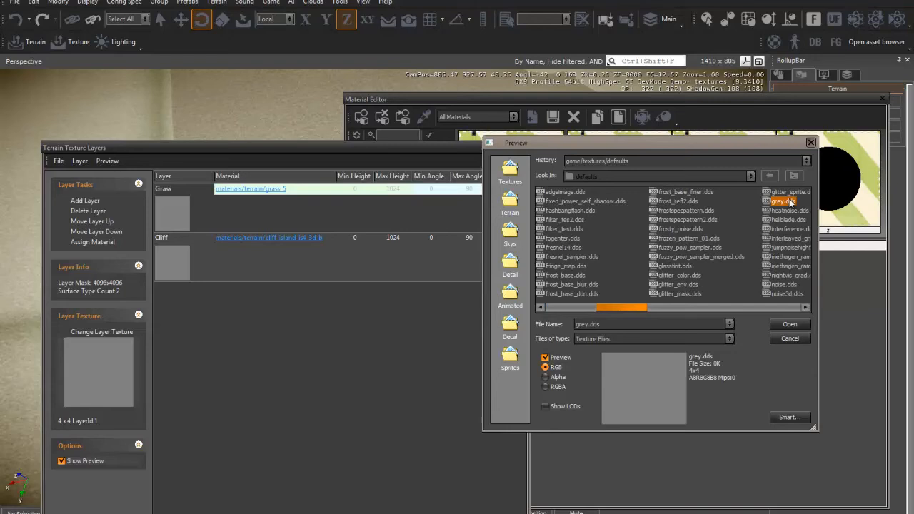
left_click(789, 324)
left_click(882, 100)
left_click(522, 148)
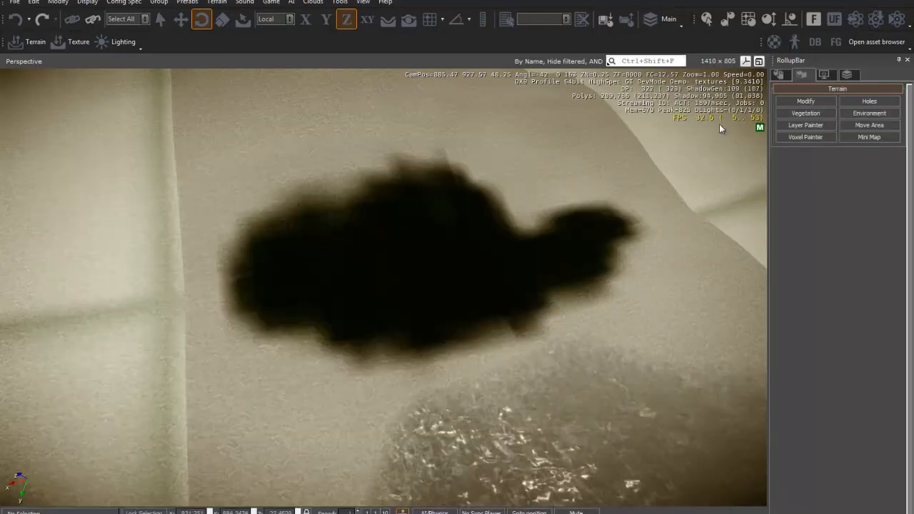
Reopen the Layer Painter and set the Grass layer's colour to a sampled green brightened to RGB 44, 65, 14
left_click(785, 124)
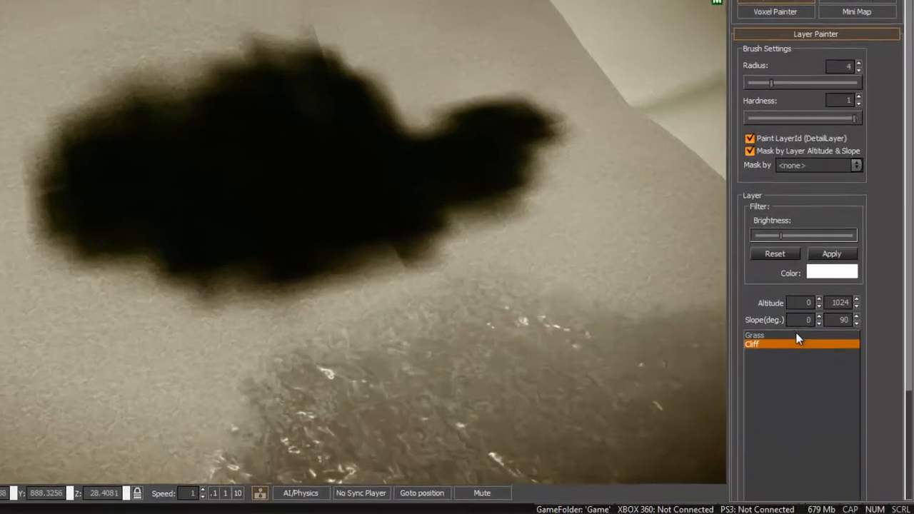
left_click(814, 390)
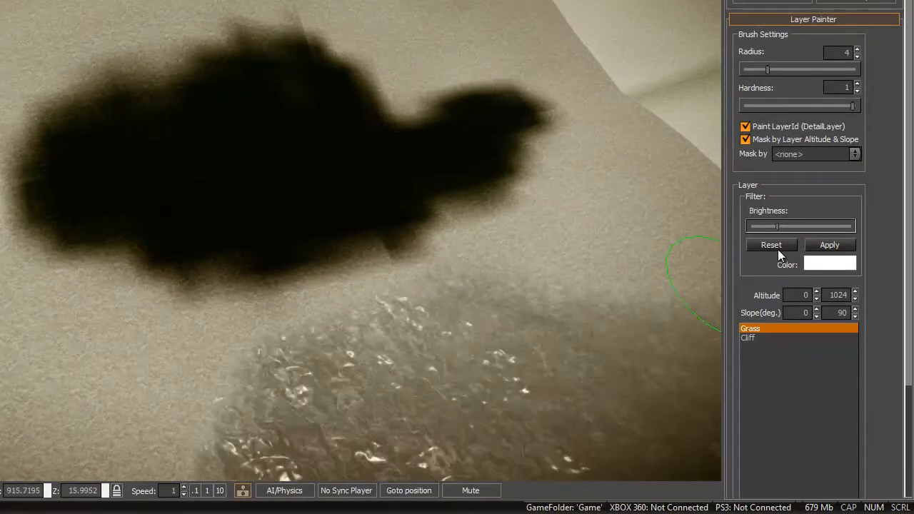
scroll(375, 133, "up", 4)
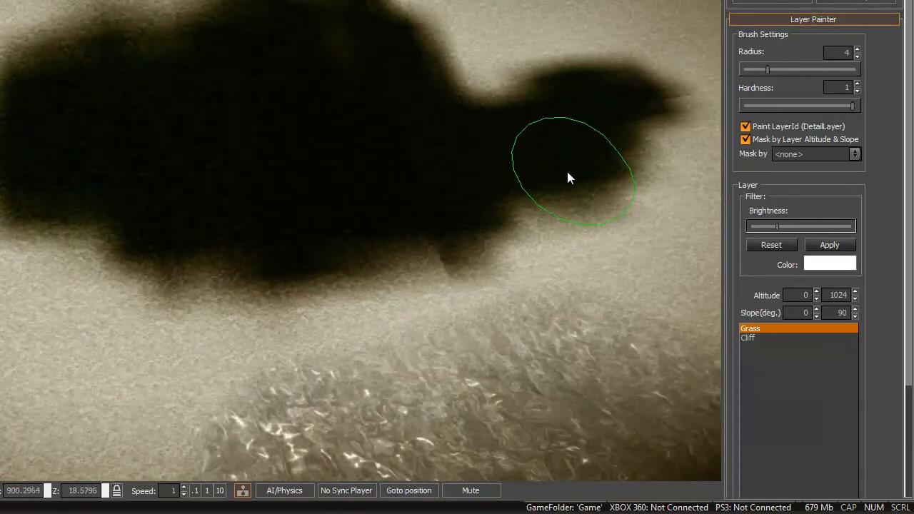
left_click(809, 266)
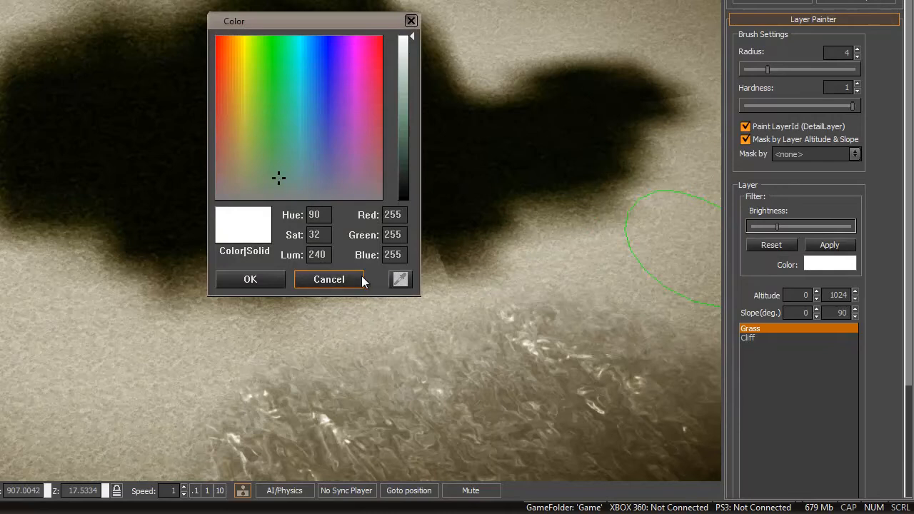
left_click(119, 131)
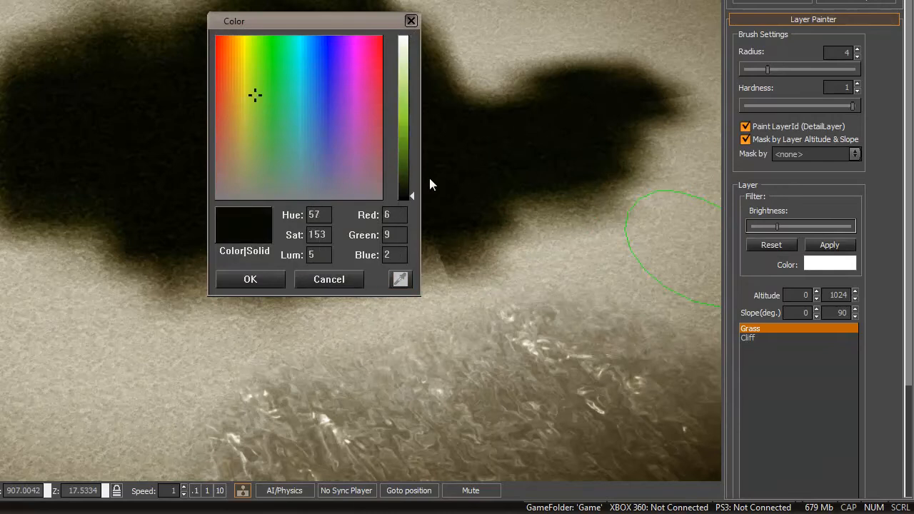
left_click_drag(410, 192, 409, 174)
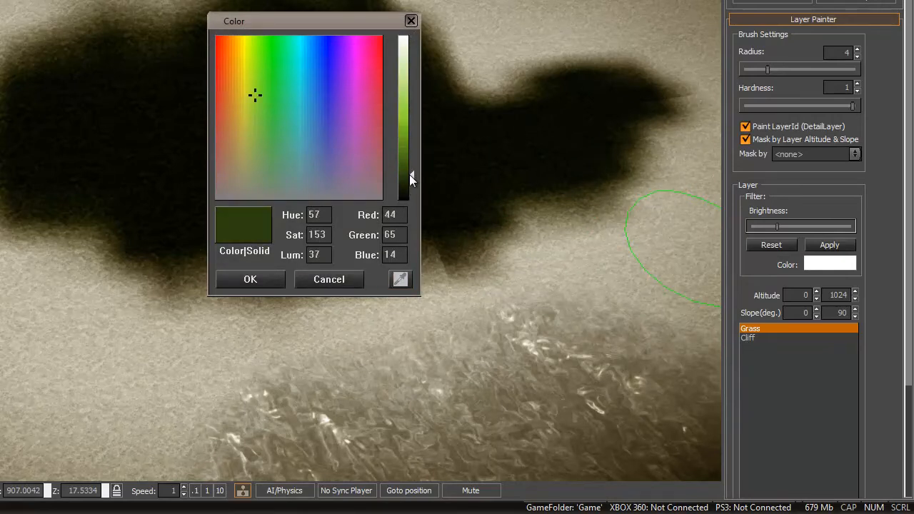
left_click(282, 283)
Replace the Grass layer's colour with a muted olive green sampled from the close-up grass texture
scroll(258, 182, "up", 5)
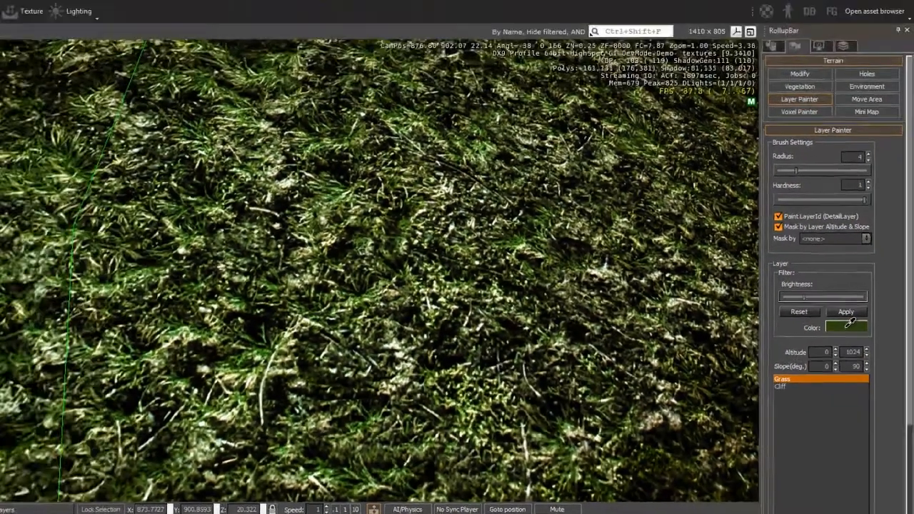
left_click(830, 265)
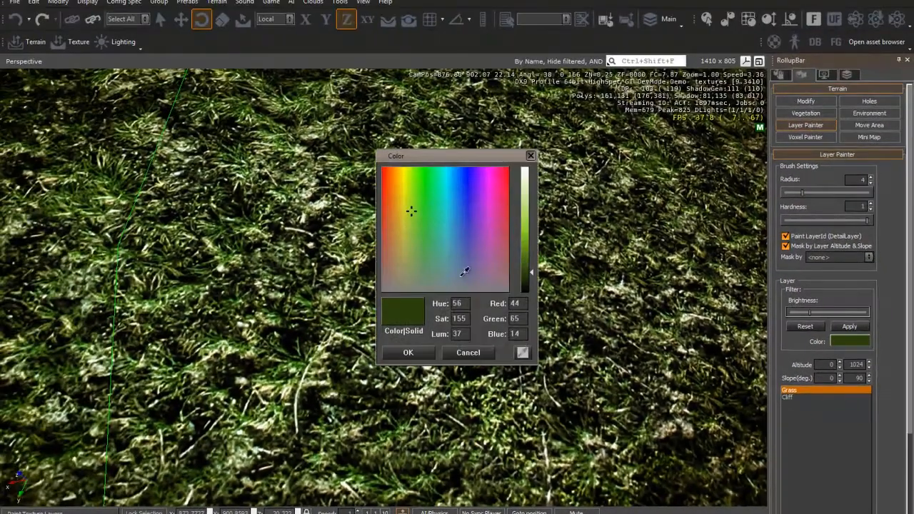
left_click(592, 305)
left_click(424, 353)
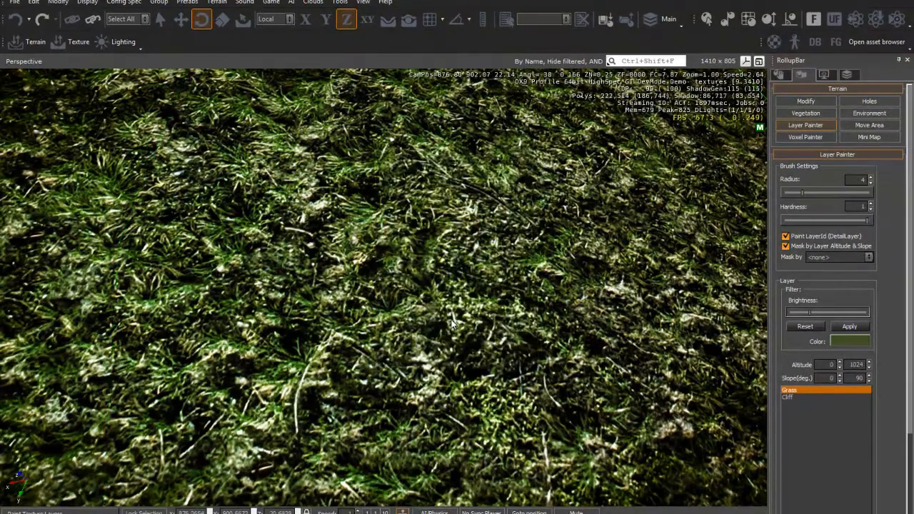
Paint the Grass layer along the near edge of the large dark patch with the sampled olive colour
scroll(448, 329, "down", 5)
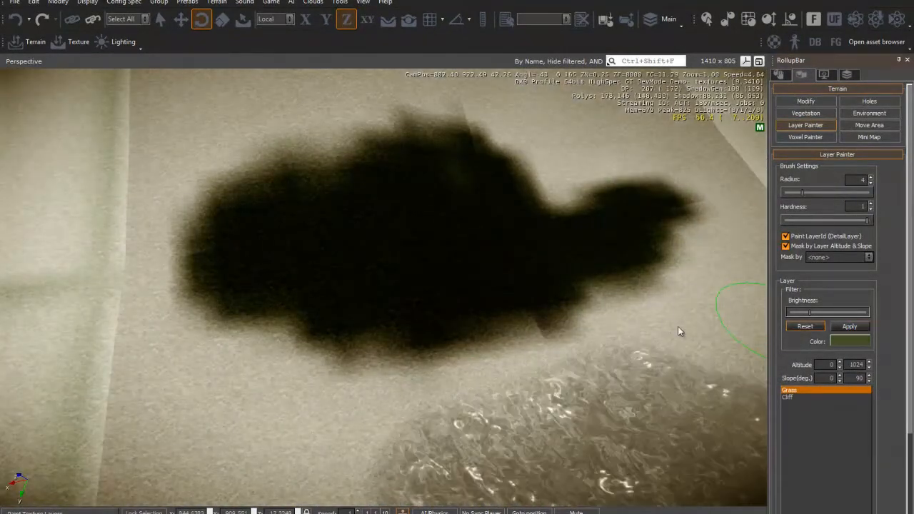
mouse_move(292, 330)
left_mouse_down()
mouse_move(271, 393)
mouse_move(522, 322)
mouse_move(200, 277)
mouse_move(214, 360)
left_mouse_up()
scroll(215, 360, "down", 5)
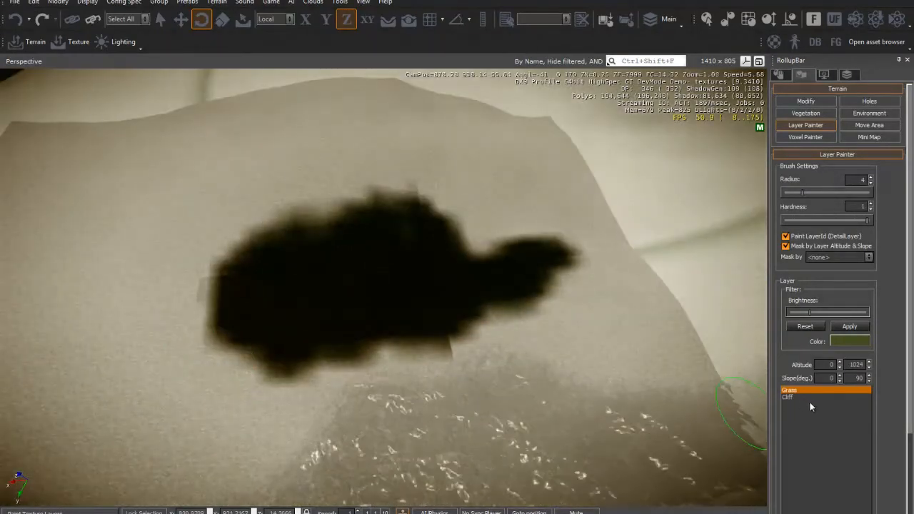
Paint a patch of the Cliff layer on the bare ground beside the dark grass patch
left_click(797, 396)
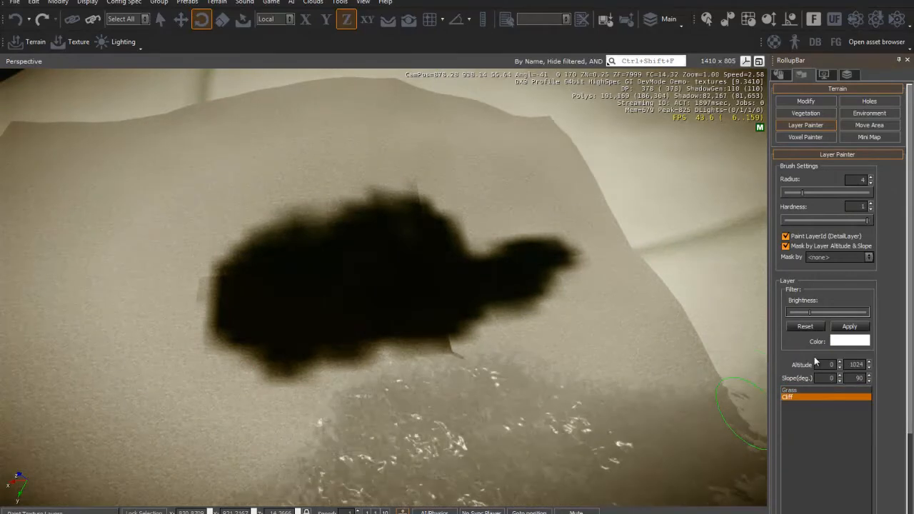
key("a")
right_click_drag(594, 367, 554, 349)
key("w")
key("a")
mouse_move(429, 291)
left_mouse_down()
mouse_move(368, 290)
mouse_move(444, 305)
mouse_move(357, 355)
mouse_move(374, 244)
mouse_move(434, 374)
mouse_move(469, 262)
mouse_move(484, 313)
left_mouse_up()
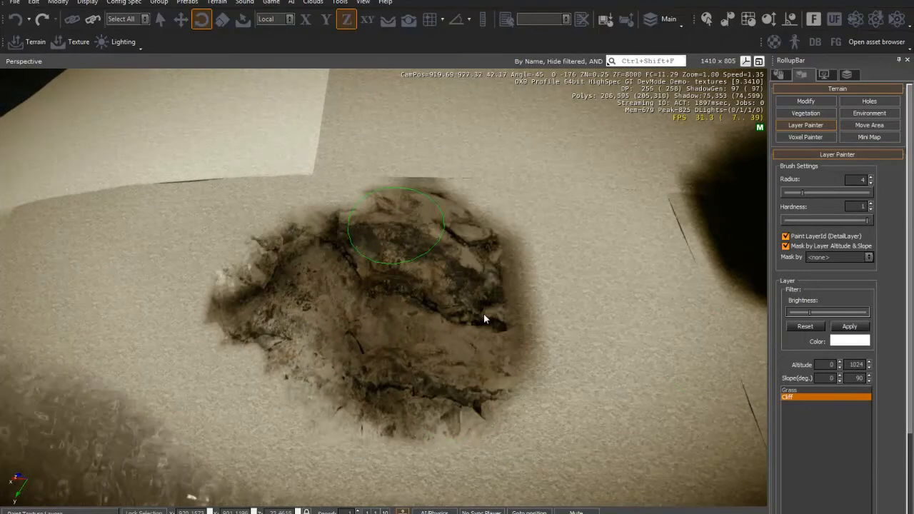
Set the Cliff layer's paint colour to a greyish brown with RGB 98, 89, 74
left_click(838, 342)
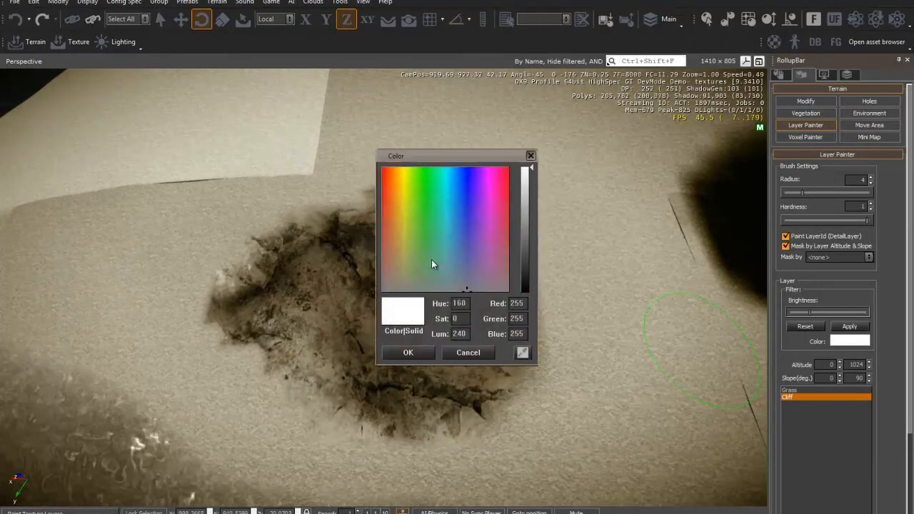
left_click_drag(532, 224, 532, 250)
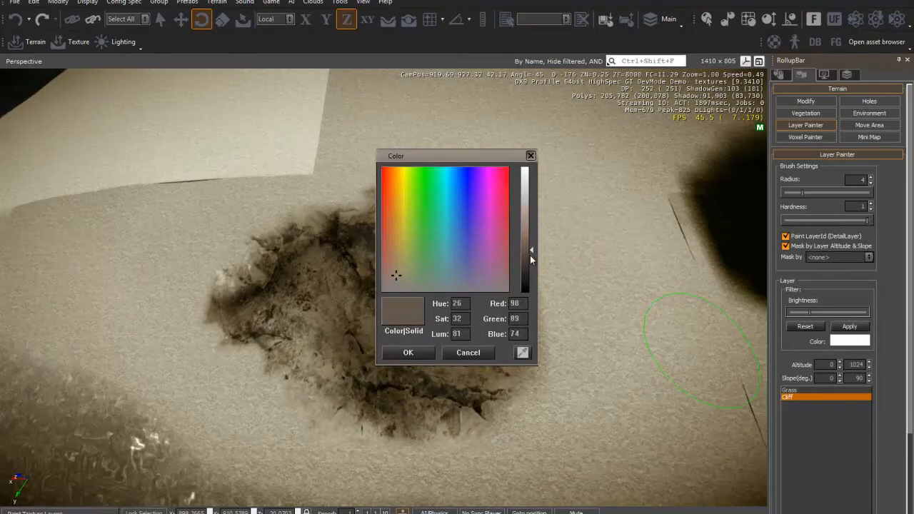
left_click(432, 355)
Repaint the cliff patch with the new brown and compare it with the grass patch from farther away
mouse_move(418, 306)
left_mouse_down()
mouse_move(387, 316)
mouse_move(453, 232)
mouse_move(485, 332)
left_mouse_up()
key("w")
right_click_drag(514, 302, 514, 304)
mouse_move(514, 303)
left_mouse_down()
mouse_move(443, 284)
mouse_move(358, 314)
mouse_move(265, 385)
mouse_move(342, 294)
mouse_move(577, 300)
left_mouse_up()
key("s")
mouse_move(616, 334)
right_mouse_down()
mouse_move(597, 323)
mouse_move(609, 317)
mouse_move(632, 249)
right_mouse_up()
key("s")
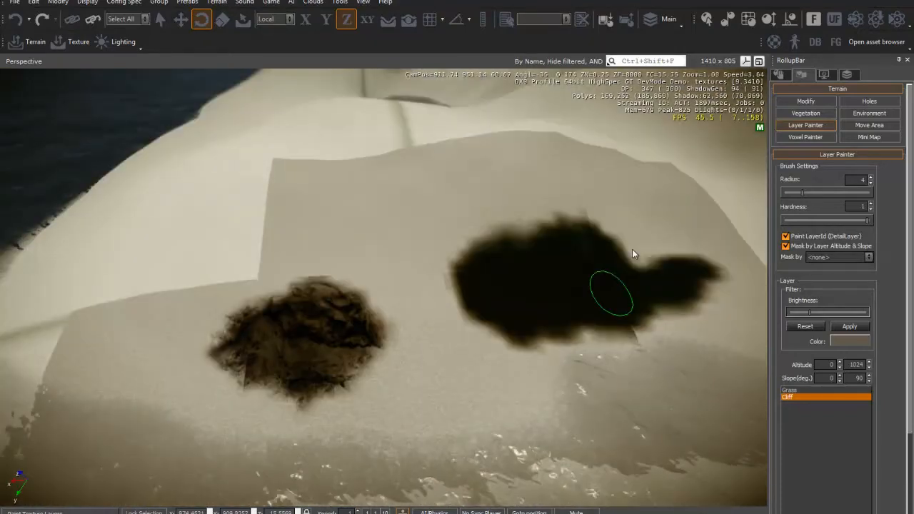
Set the Cliff layer's minimum slope to 30 degrees
right_click_drag(570, 321, 569, 321)
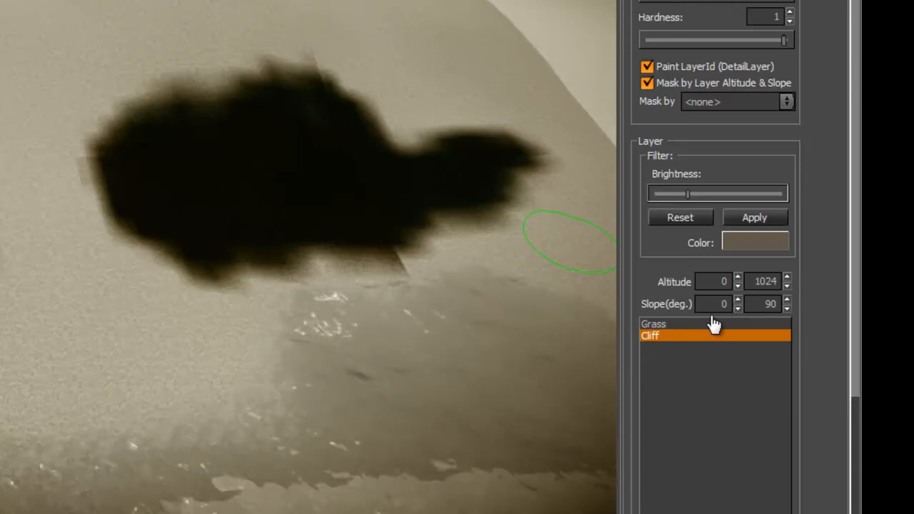
left_click_drag(713, 307, 729, 312)
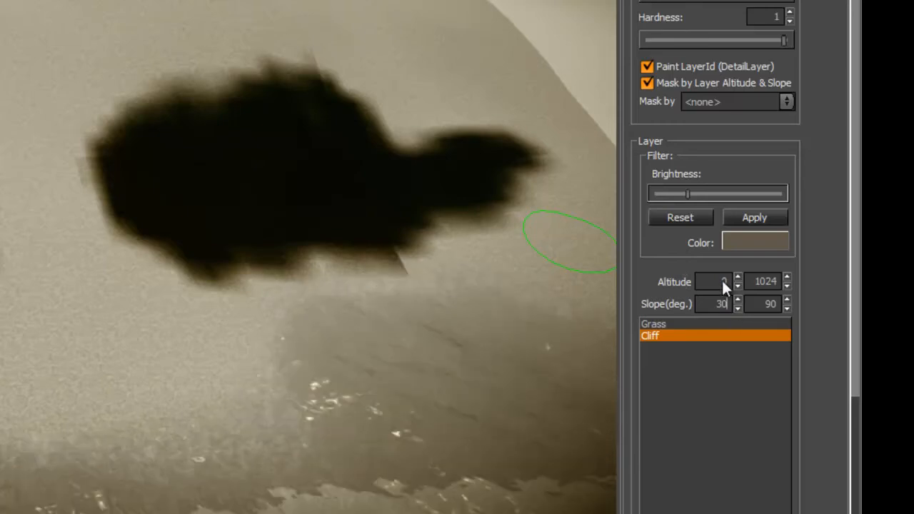
left_click(740, 218)
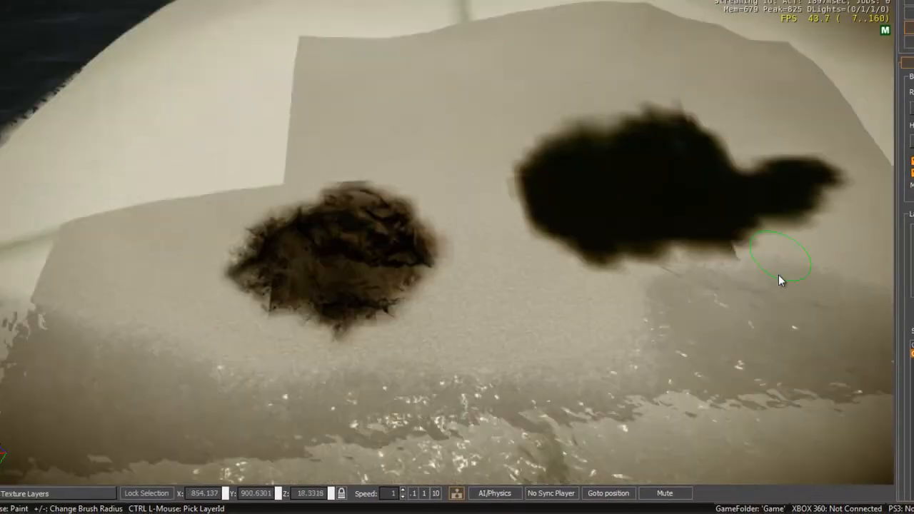
Paint the slope-limited Cliff layer in a narrow streak on the steep hillside beyond the grass patch
key("a")
key("w")
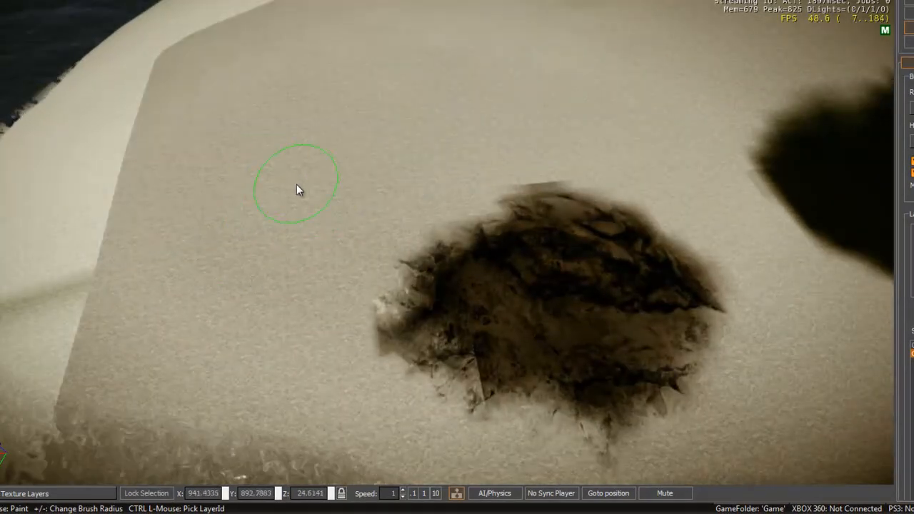
mouse_move(316, 157)
right_mouse_down()
mouse_move(361, 129)
mouse_move(389, 140)
mouse_move(430, 134)
right_mouse_up()
mouse_move(468, 126)
left_mouse_down()
mouse_move(501, 170)
mouse_move(475, 141)
mouse_move(495, 133)
mouse_move(489, 162)
left_mouse_up()
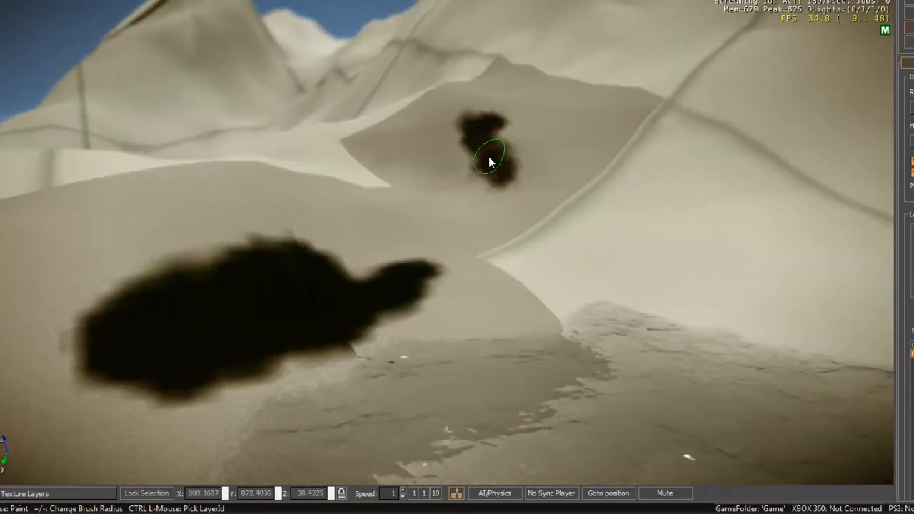
mouse_move(406, 188)
right_mouse_down()
mouse_move(369, 200)
mouse_move(404, 187)
right_mouse_up()
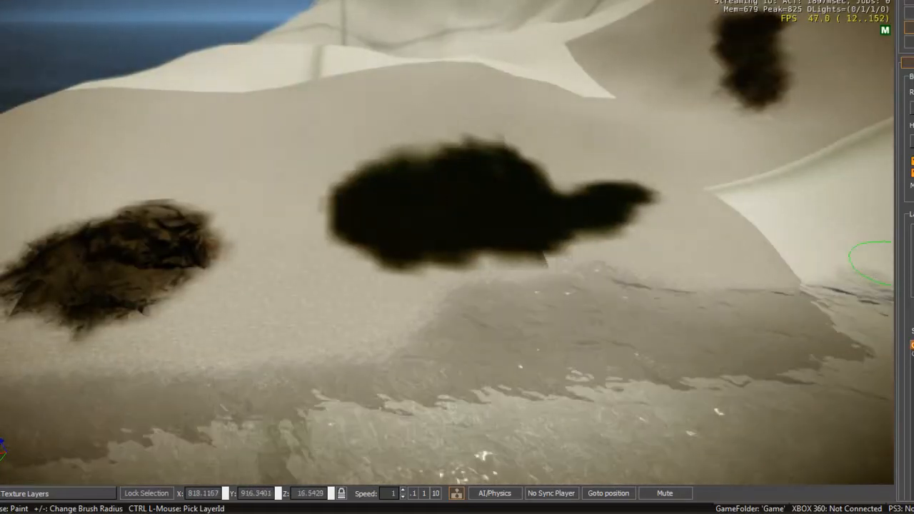
Enlarge the brush radius to 1000 and paint the Grass layer across the whole terrain
mouse_move(712, 287)
right_mouse_down()
mouse_move(731, 278)
mouse_move(774, 286)
mouse_move(712, 284)
right_mouse_up()
key("s")
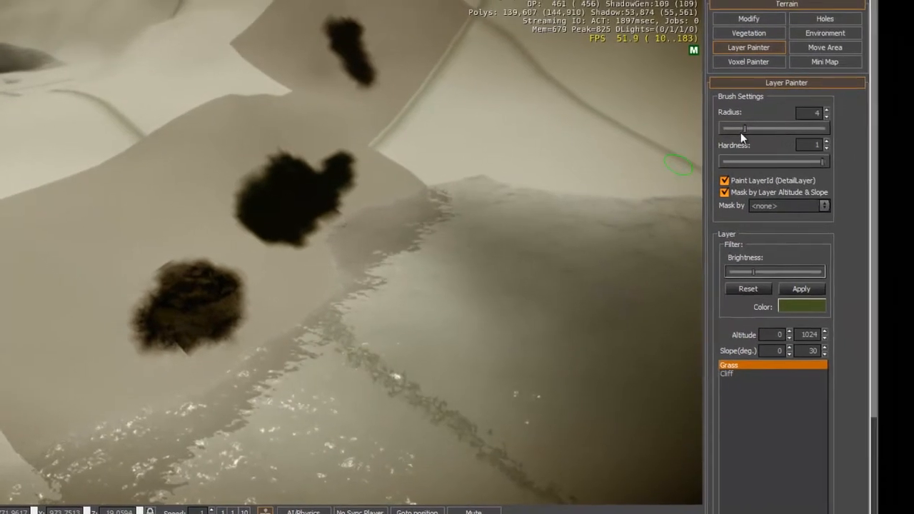
left_click_drag(744, 132, 830, 129)
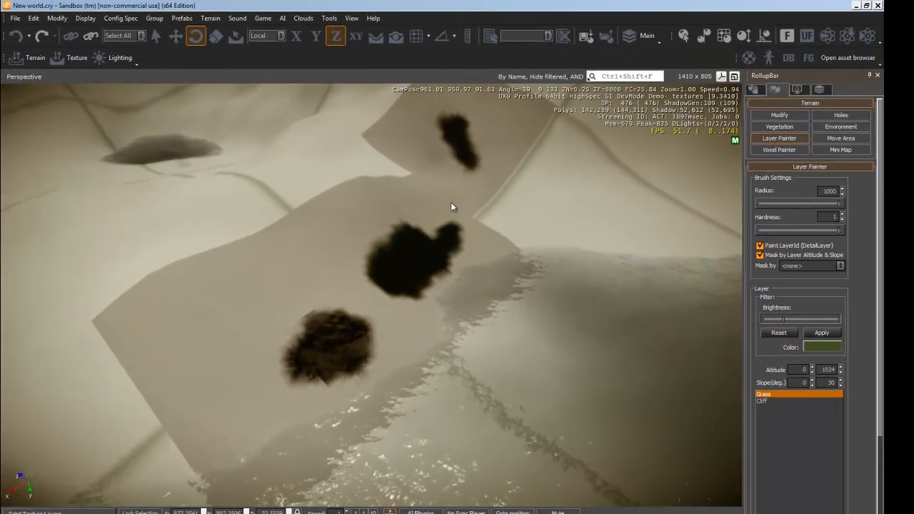
left_click(450, 204)
Inspect the painted grass up close and the steep areas that the slope limit leaves unpainted
mouse_move(450, 203)
right_mouse_down()
mouse_move(463, 202)
mouse_move(441, 202)
mouse_move(452, 207)
right_mouse_up()
key("w")
key("w")
key("w")
key("w")
key("w")
key("s")
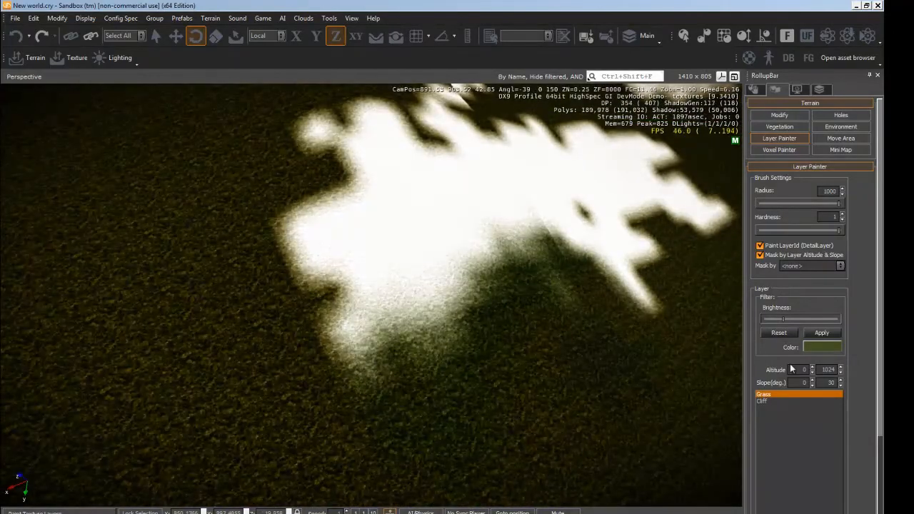
Paint the Cliff layer across the whole terrain with the 1000-radius brush, masked by its slope limits
key("s")
mouse_move(496, 343)
right_mouse_down()
mouse_move(484, 340)
mouse_move(496, 347)
right_mouse_up()
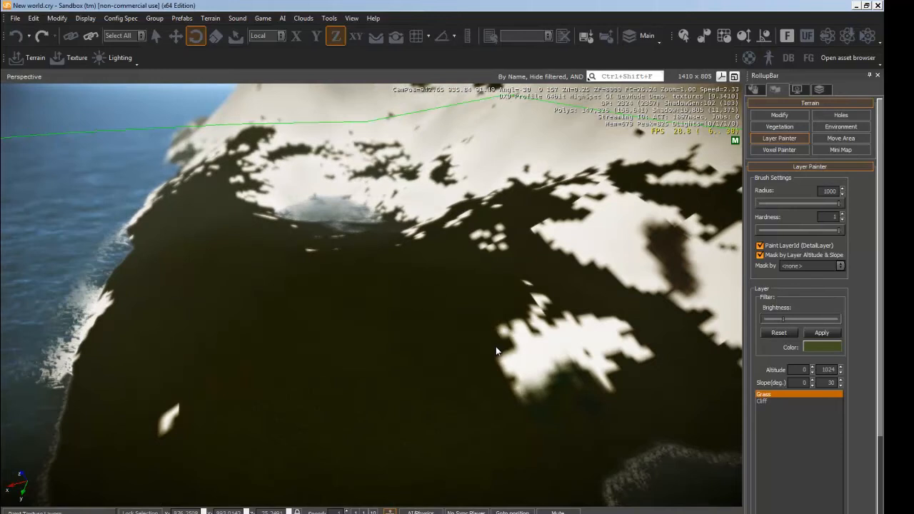
left_click(777, 400)
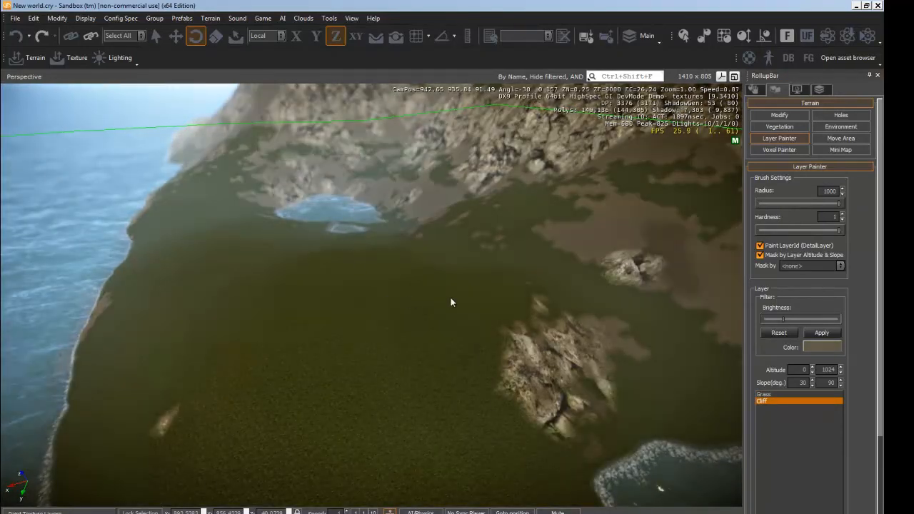
Survey the textured island from several viewpoints, checking how the cliff texture meets the grass on the slopes
key("w")
key("d")
mouse_move(532, 274)
right_mouse_down()
mouse_move(524, 262)
mouse_move(532, 273)
mouse_move(539, 254)
mouse_move(532, 272)
mouse_move(509, 279)
mouse_move(532, 272)
mouse_move(568, 333)
mouse_move(528, 273)
right_mouse_up()
key("w")
key("d")
key("w")
key("w")
key("a")
key("s")
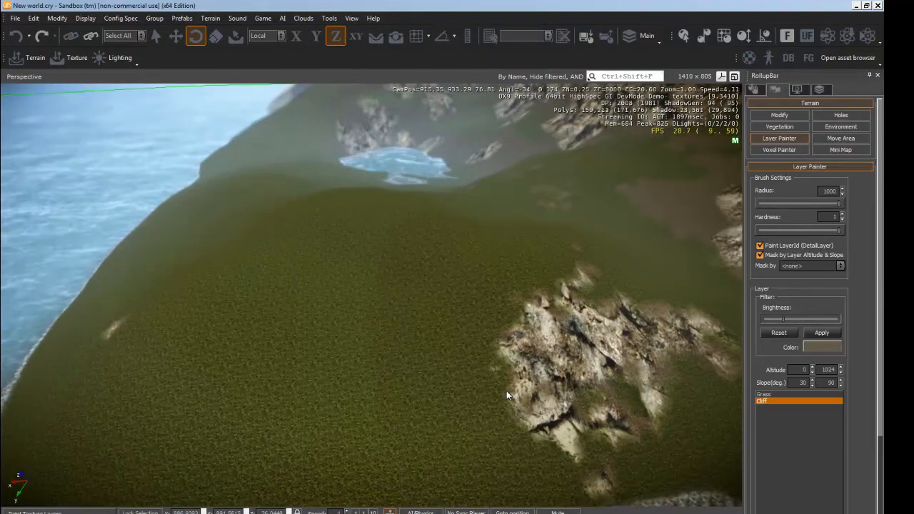
right_click_drag(333, 335, 337, 337)
key("a")
key("w")
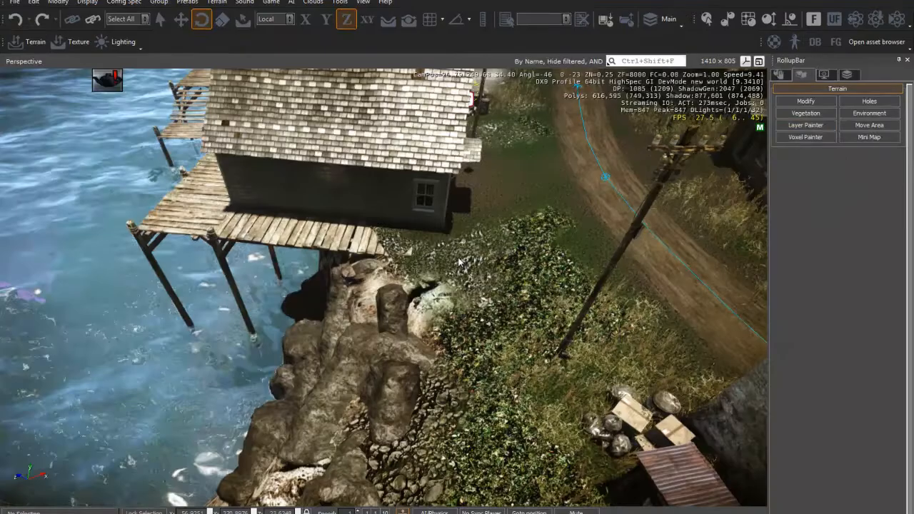
Open the Layer Painter in the finished coastal village level to show its texture layers
key("w")
right_click_drag(459, 254, 466, 263)
left_click(796, 126)
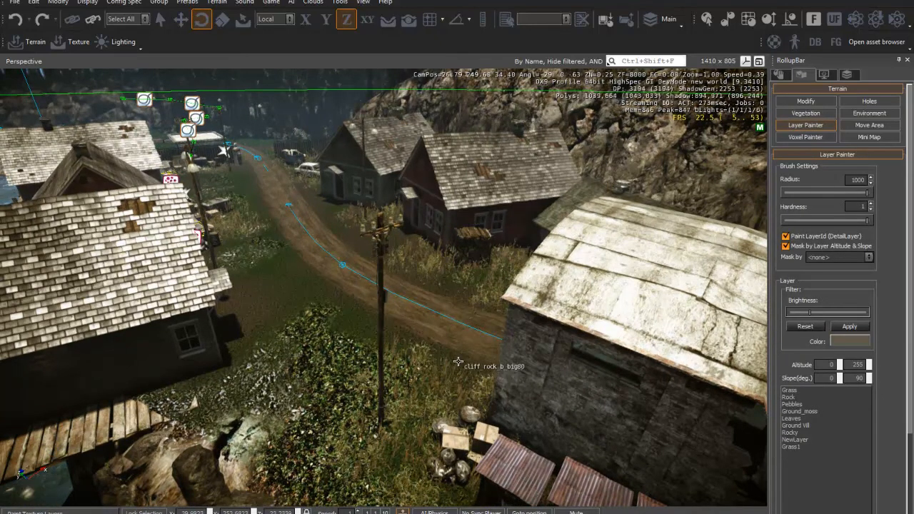
Examine the blend of grass, pebble and rock ground textures around the village houses, sheds and shoreline
right_click_drag(463, 366, 459, 364)
scroll(459, 364, "down", 5)
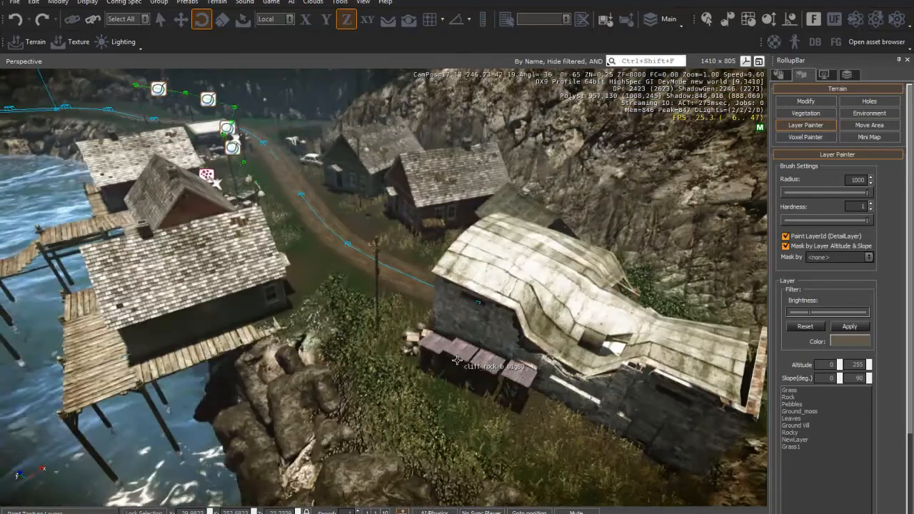
right_click_drag(458, 362, 455, 373)
scroll(456, 373, "up", 3)
scroll(456, 373, "up", 5)
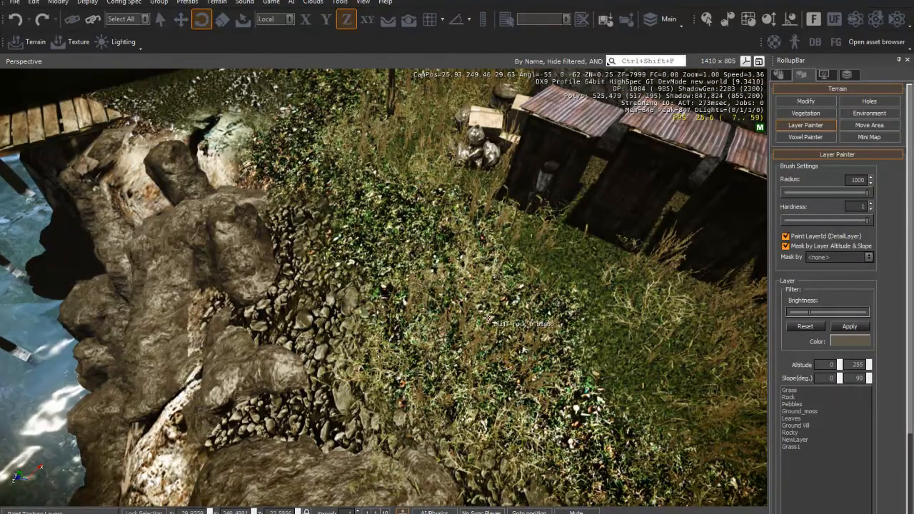
right_click_drag(627, 279, 483, 200)
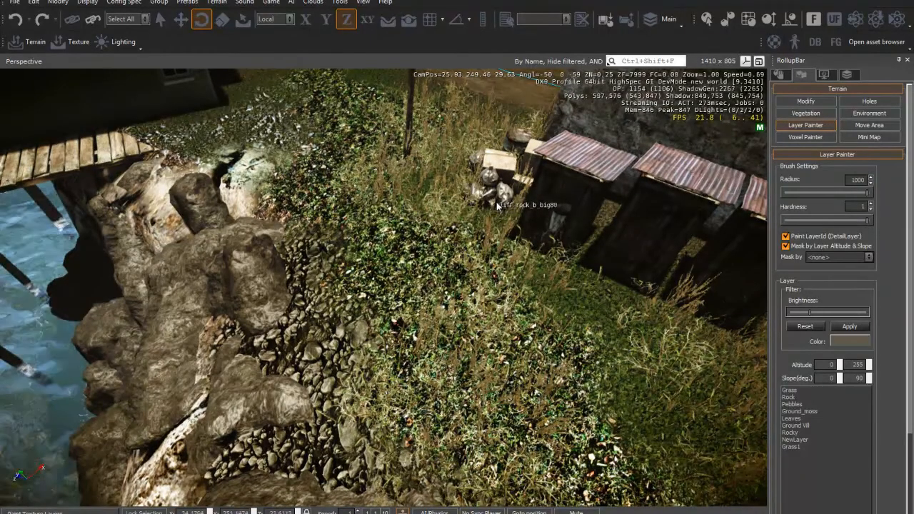
right_click_drag(414, 267, 418, 270)
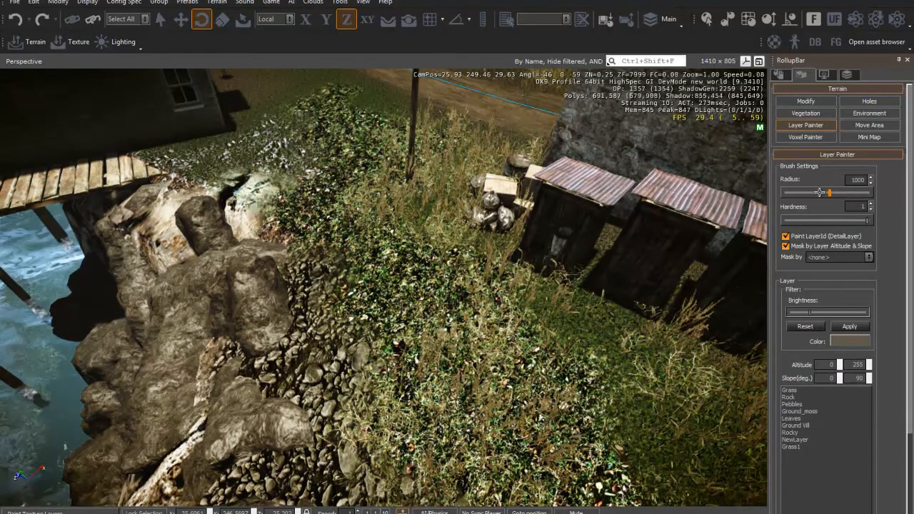
Reduce the Layer Painter brush radius to 8.3176 for the ground between the rocks and the sheds
left_click_drag(803, 197, 800, 197)
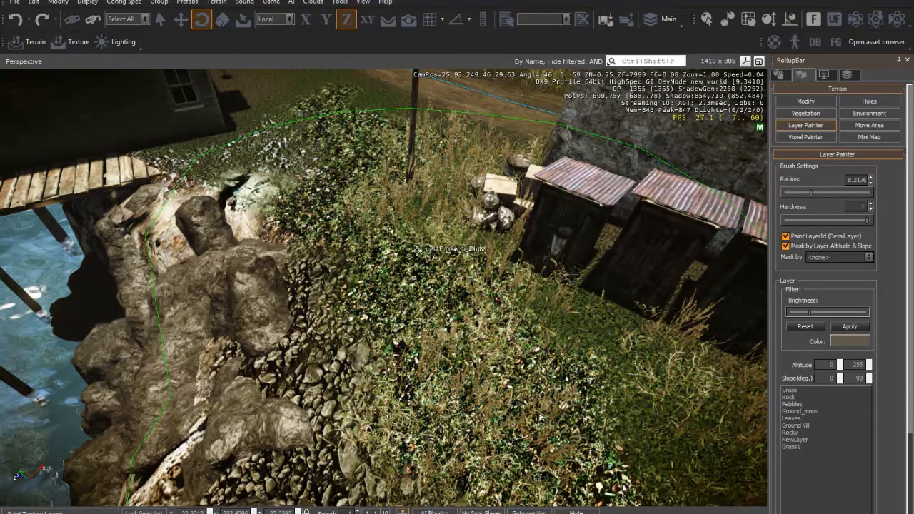
right_click_drag(419, 246, 417, 249)
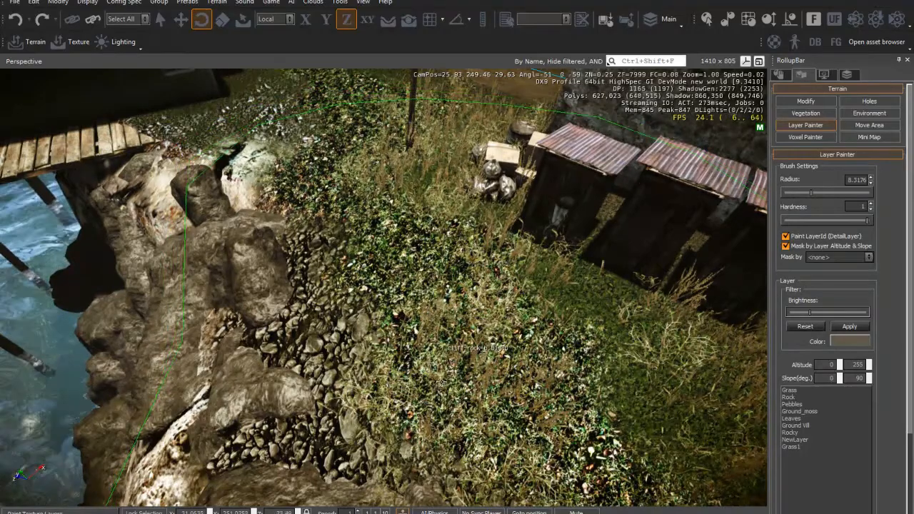